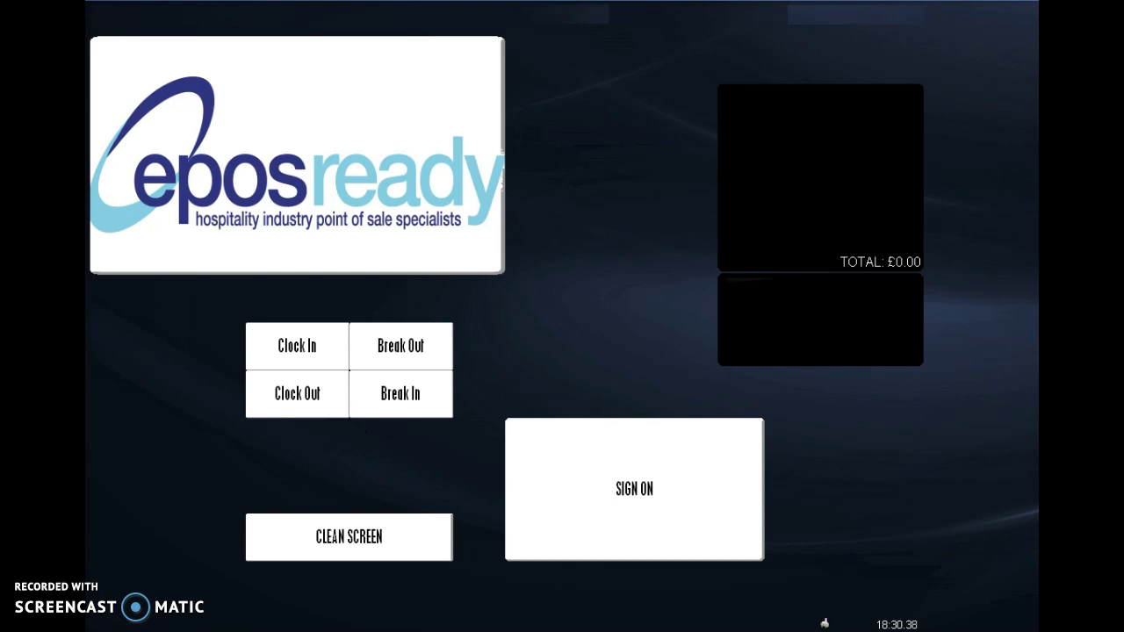
# Sign on to the till as the clerk and accept clocking in
pyautogui.click(636, 488)
pyautogui.click(423, 232)
pyautogui.click(571, 215)
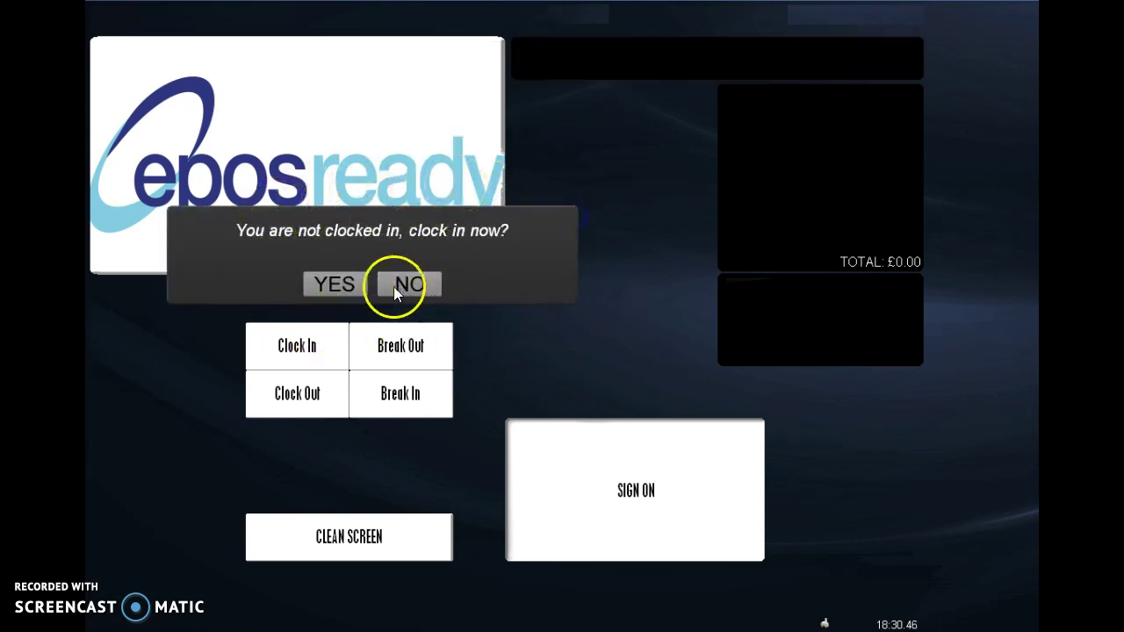
pyautogui.click(341, 284)
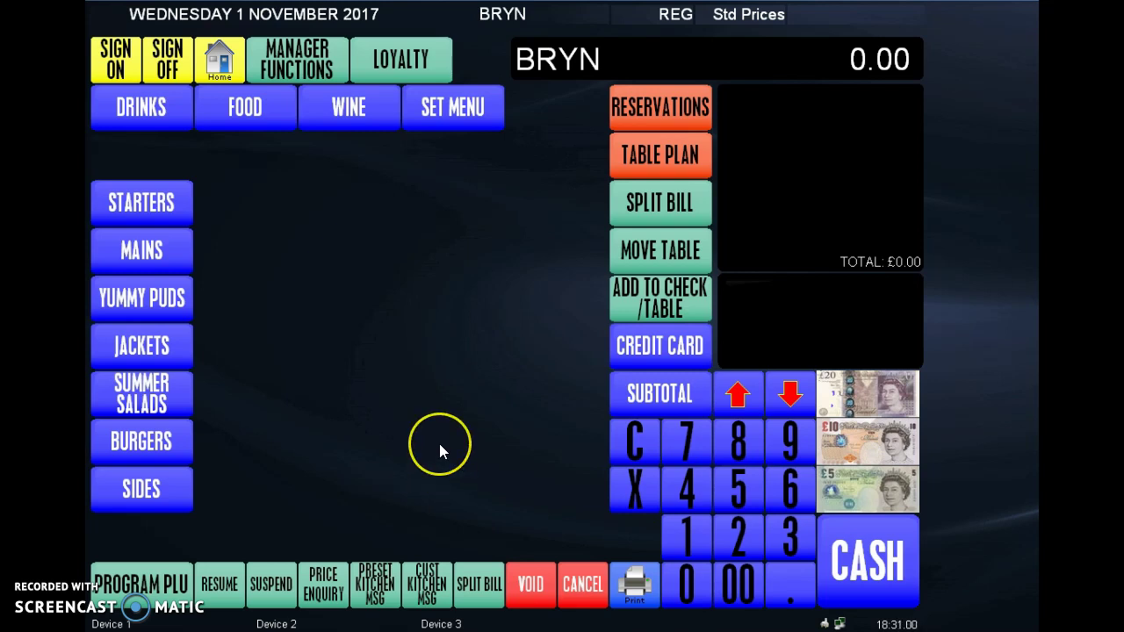
# Open free table 4 from the restaurant table plan
pyautogui.click(674, 166)
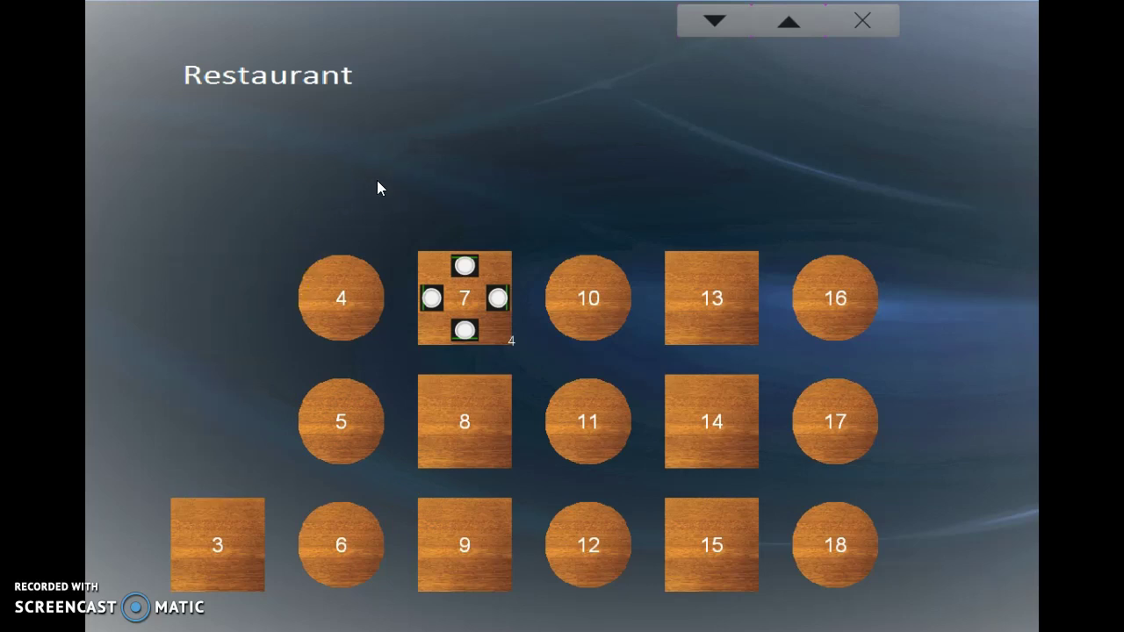
pyautogui.click(345, 298)
pyautogui.click(340, 300)
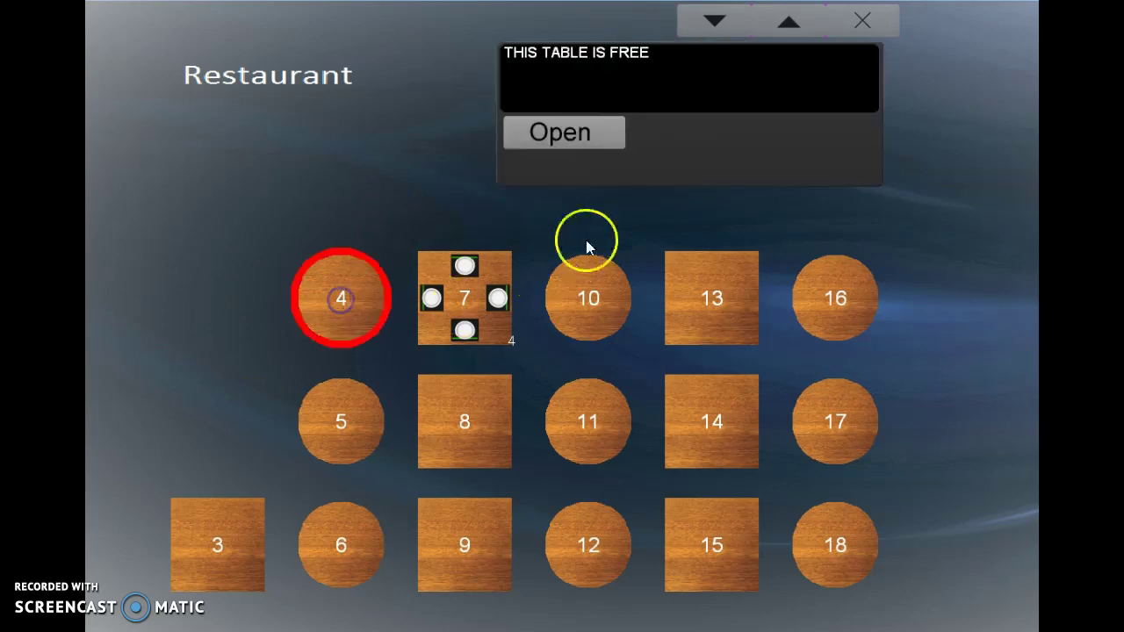
pyautogui.click(572, 140)
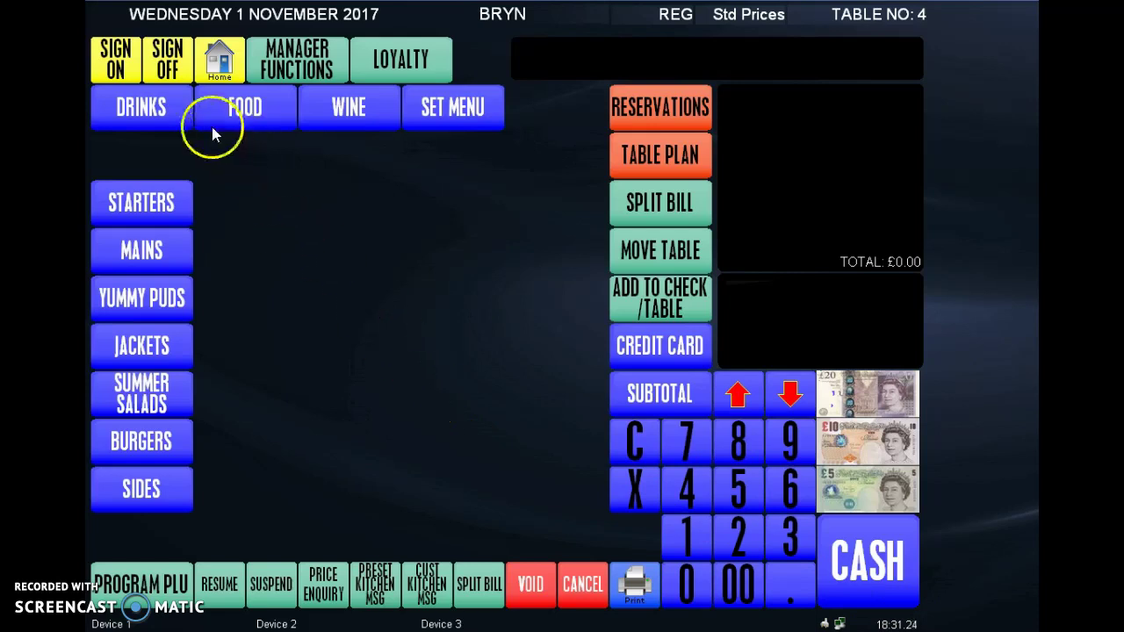
# Add one each of the draught beers Brew X1, Estrella Damn, Stella and Fosters to the table's order
pyautogui.click(151, 111)
pyautogui.click(397, 201)
pyautogui.click(497, 219)
pyautogui.click(401, 252)
pyautogui.click(496, 253)
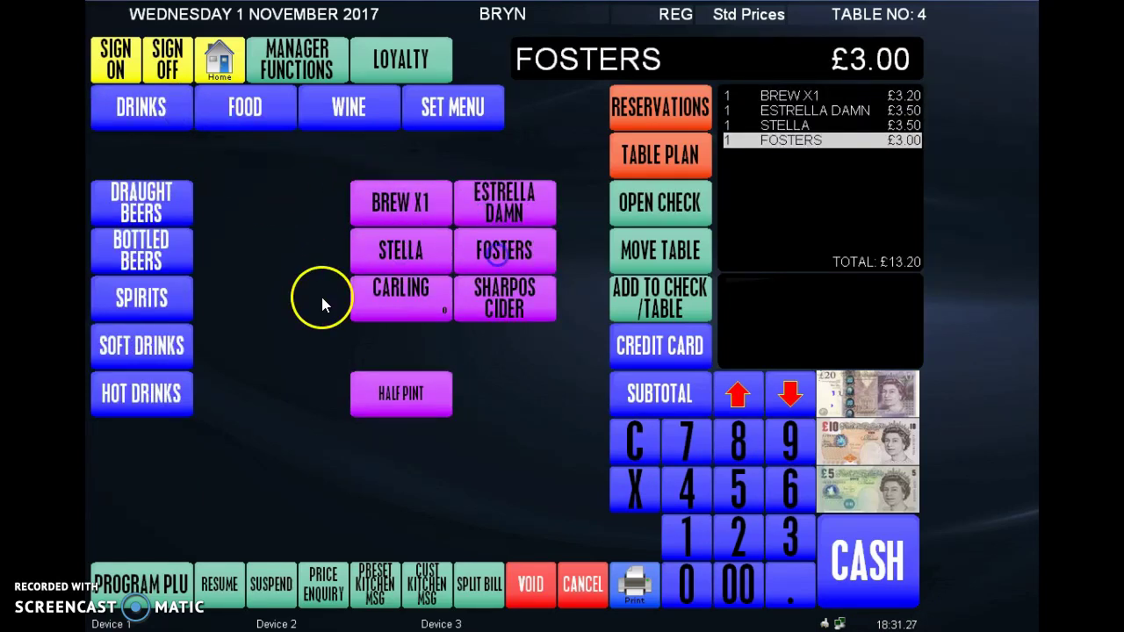
# Add the spirits Bombay Sapphire and Bacardi to the order
pyautogui.click(145, 303)
pyautogui.click(401, 202)
pyautogui.click(401, 251)
# Add a large and a small Diet Pepsi plus a small and a large Pepsi to the order
pyautogui.click(176, 386)
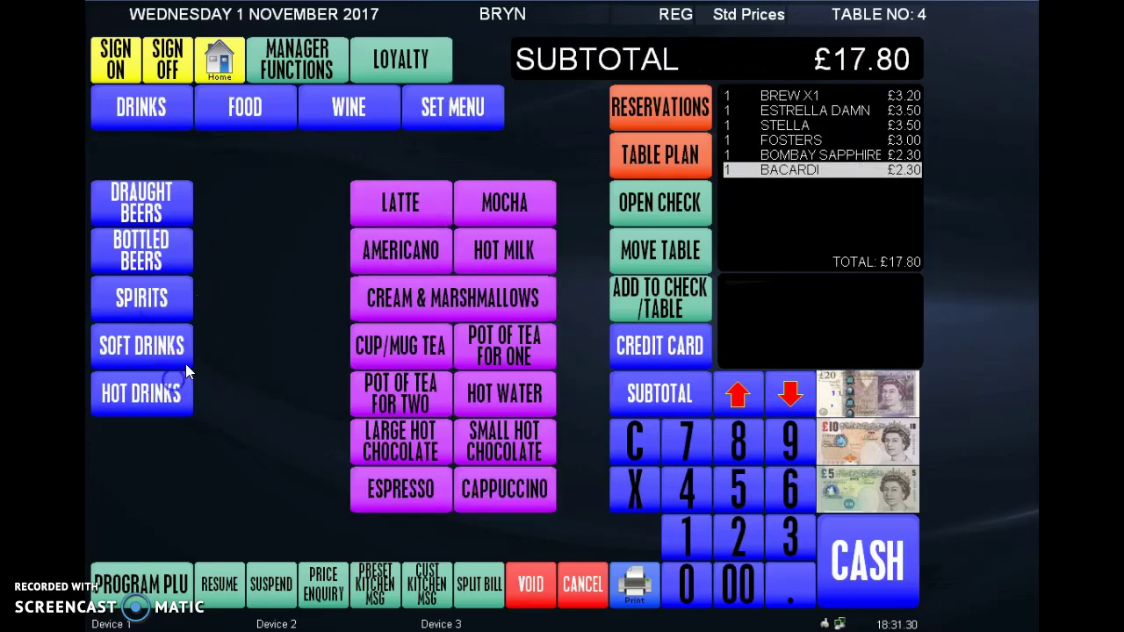
pyautogui.click(119, 344)
pyautogui.click(357, 257)
pyautogui.click(494, 253)
pyautogui.click(503, 203)
pyautogui.click(401, 203)
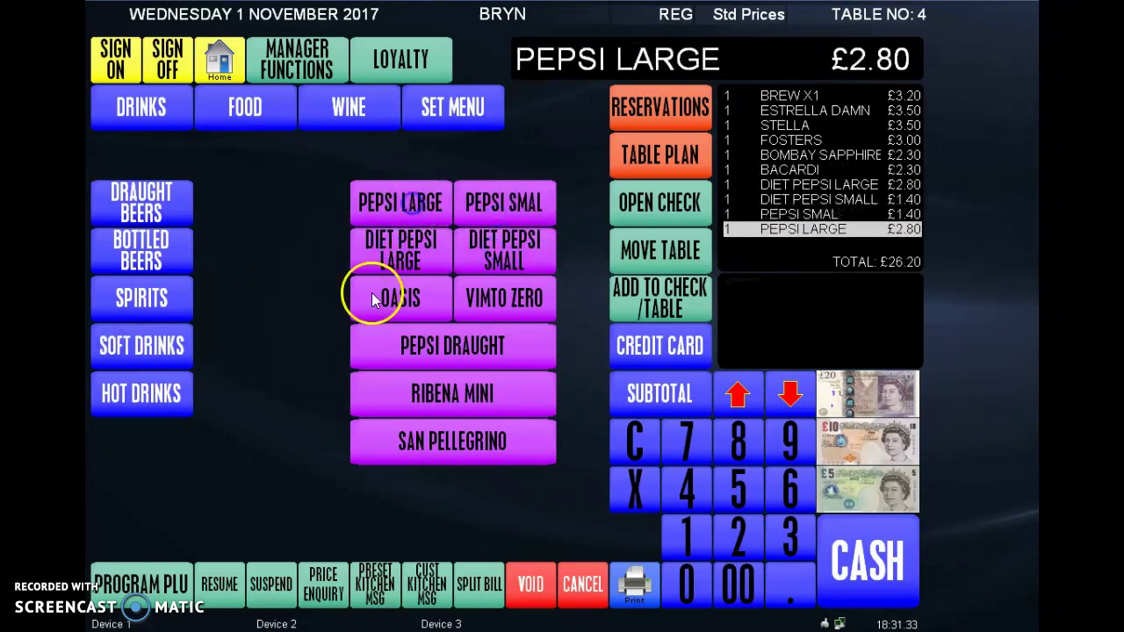
# Add the Smoked Salmon and Brd Lemon Sole Goujons starters to the order
pyautogui.click(231, 113)
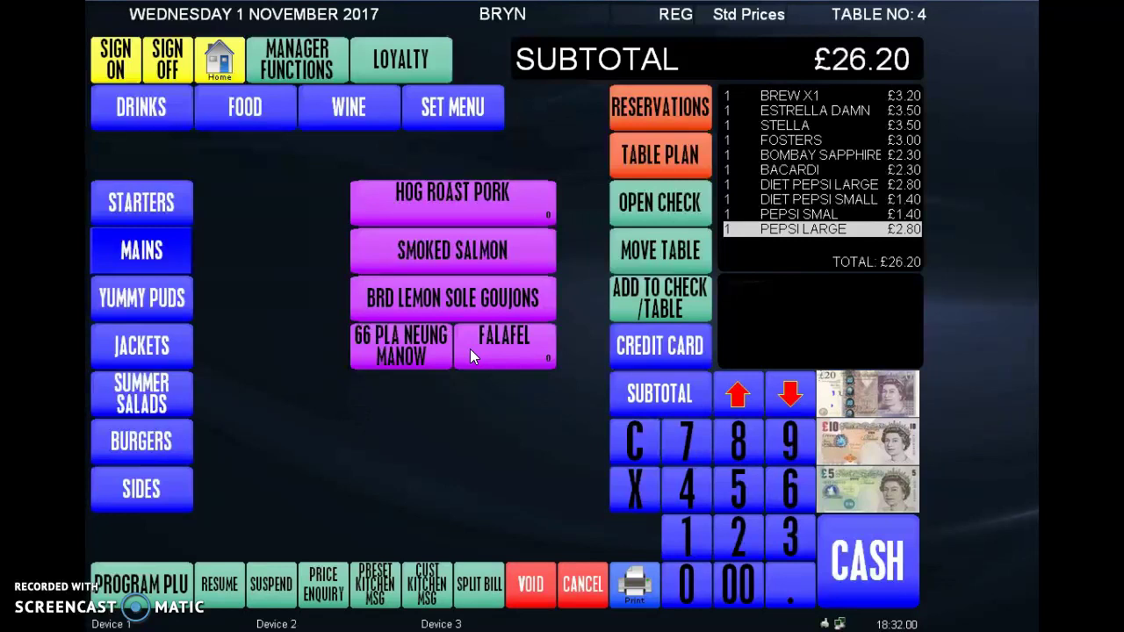
pyautogui.click(474, 255)
pyautogui.click(458, 302)
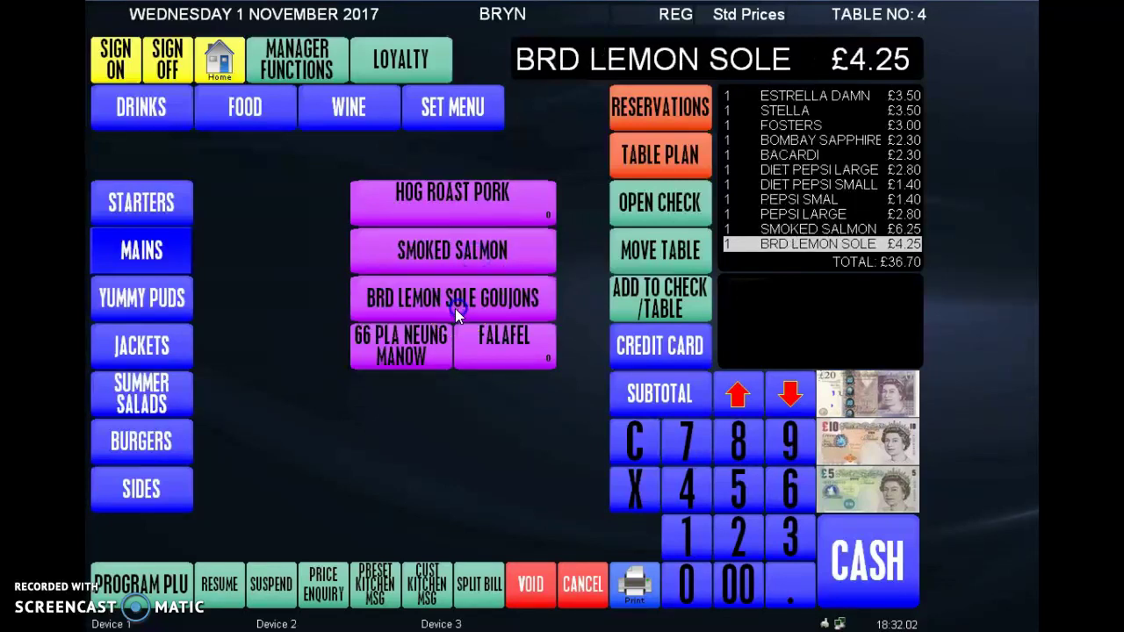
# Add a 10oz Sirloin Steak main cooked medium to the order
pyautogui.click(139, 256)
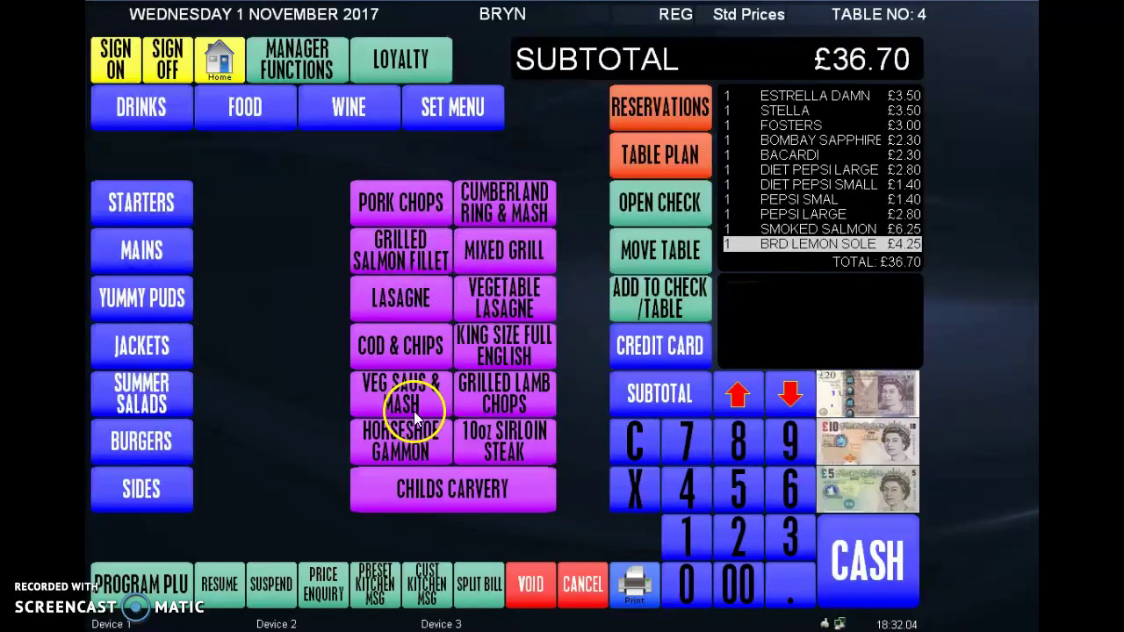
pyautogui.click(502, 441)
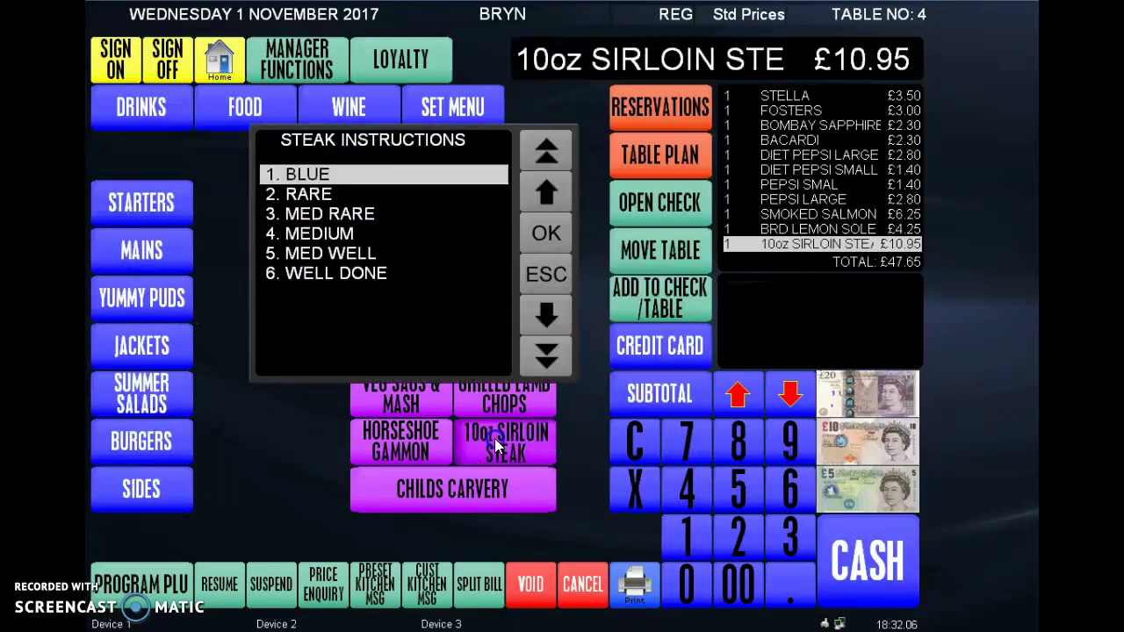
pyautogui.click(421, 234)
pyautogui.click(545, 233)
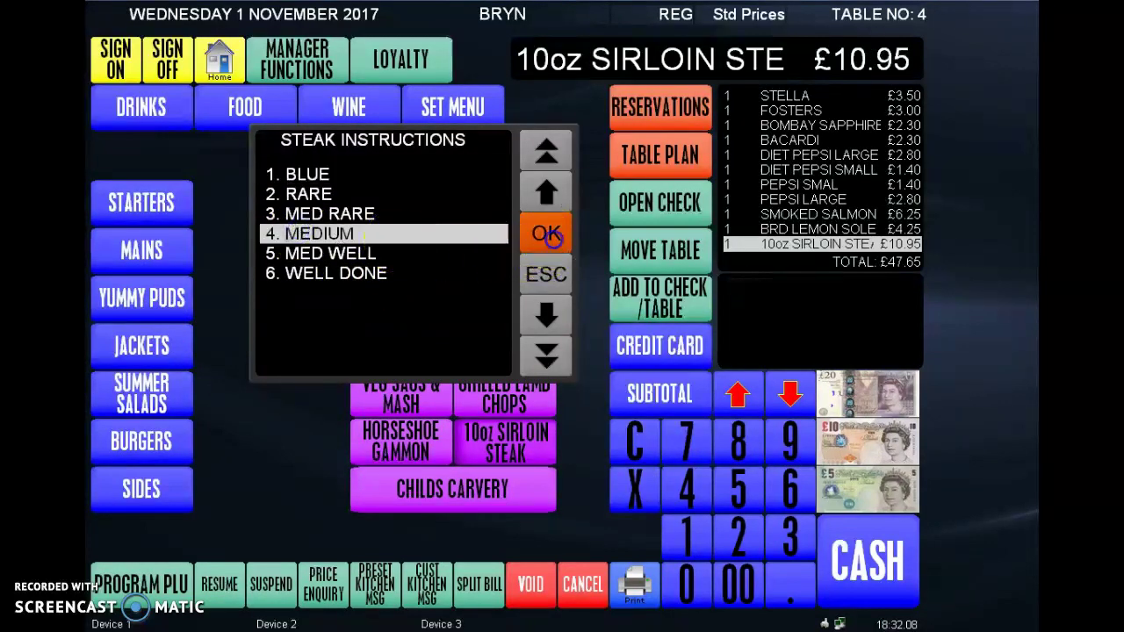
# Add a Mixed Grill to the order with the steak medium rare, beans and cheese
pyautogui.click(502, 252)
pyautogui.click(325, 214)
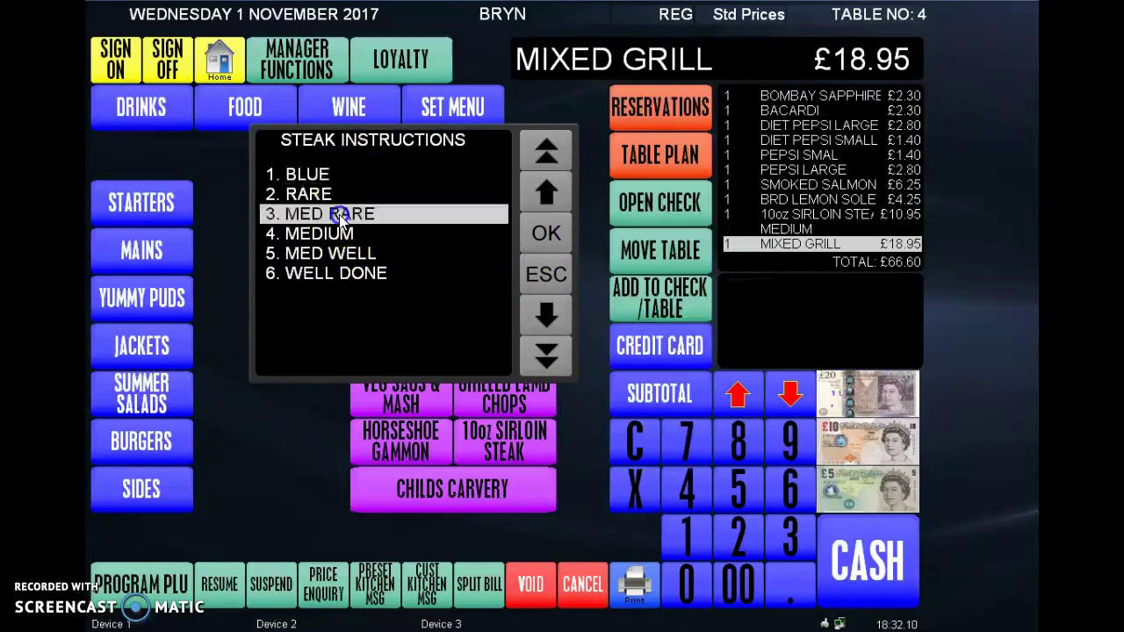
pyautogui.click(545, 233)
pyautogui.click(313, 194)
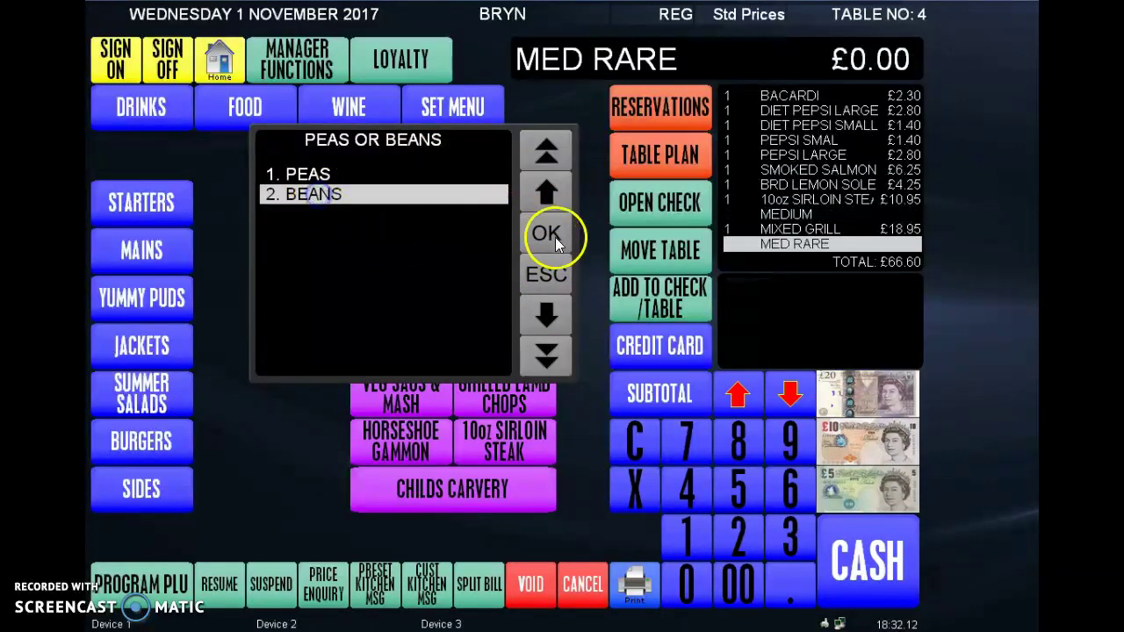
pyautogui.click(548, 235)
pyautogui.click(545, 232)
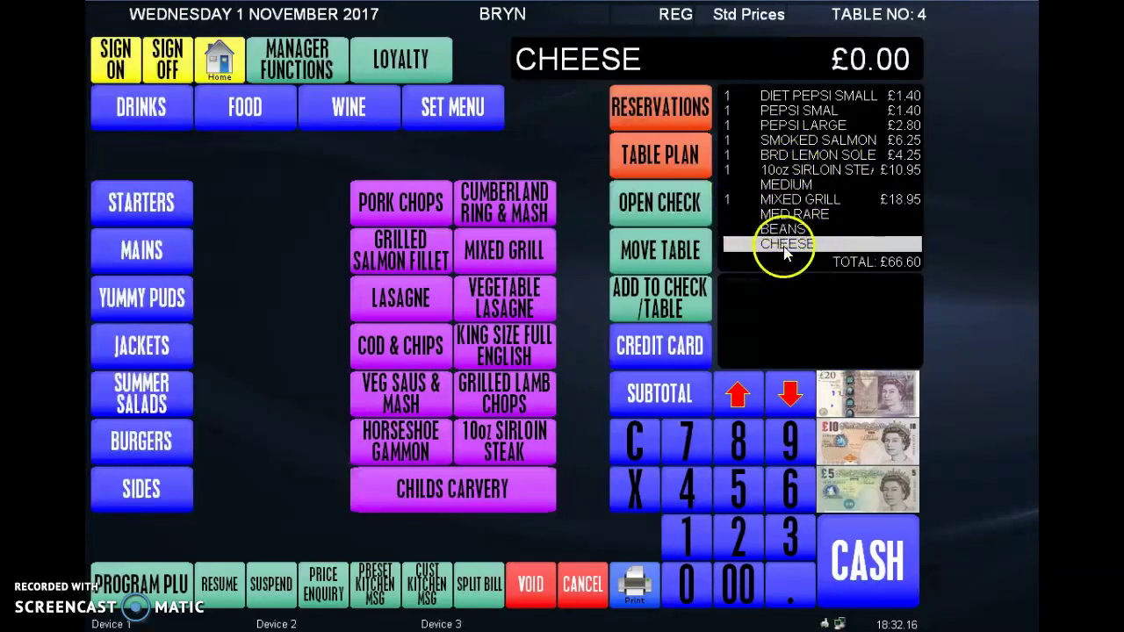
# Attach the preset kitchen message PLEASE RUSH to the order
pyautogui.click(380, 583)
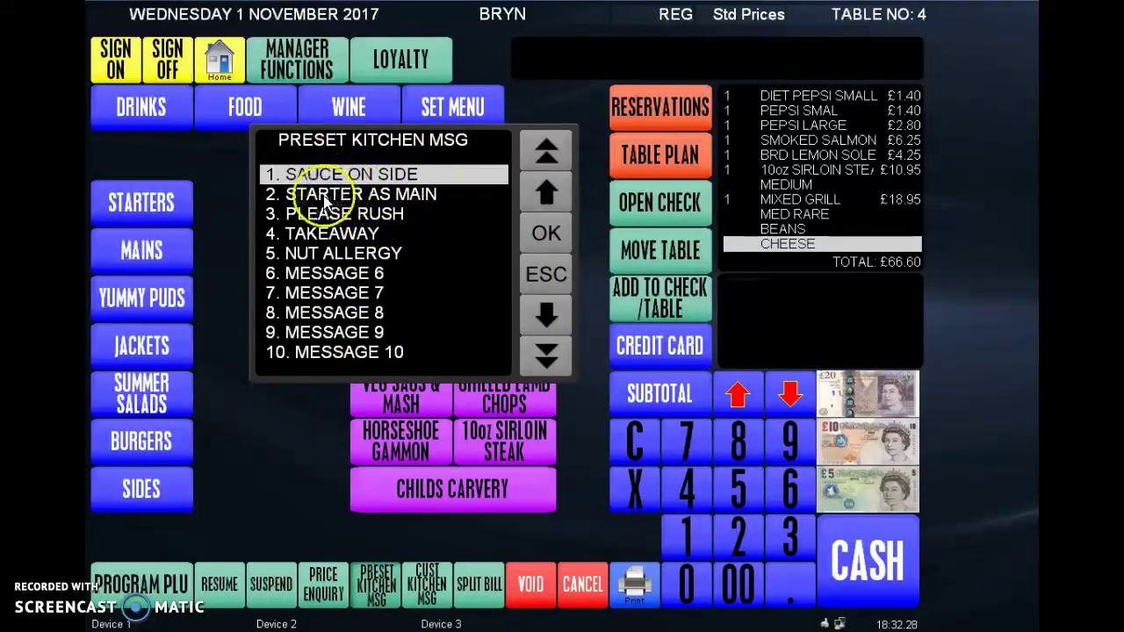
pyautogui.click(326, 213)
pyautogui.click(542, 234)
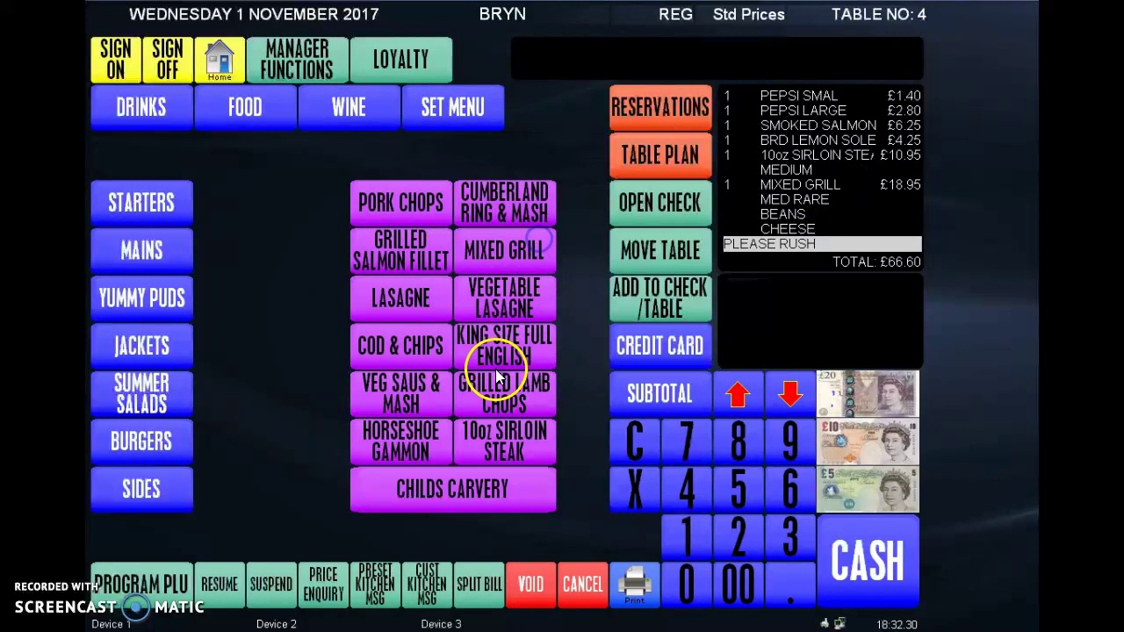
# Add the custom kitchen message NUT ALLERGY to the order
pyautogui.click(426, 586)
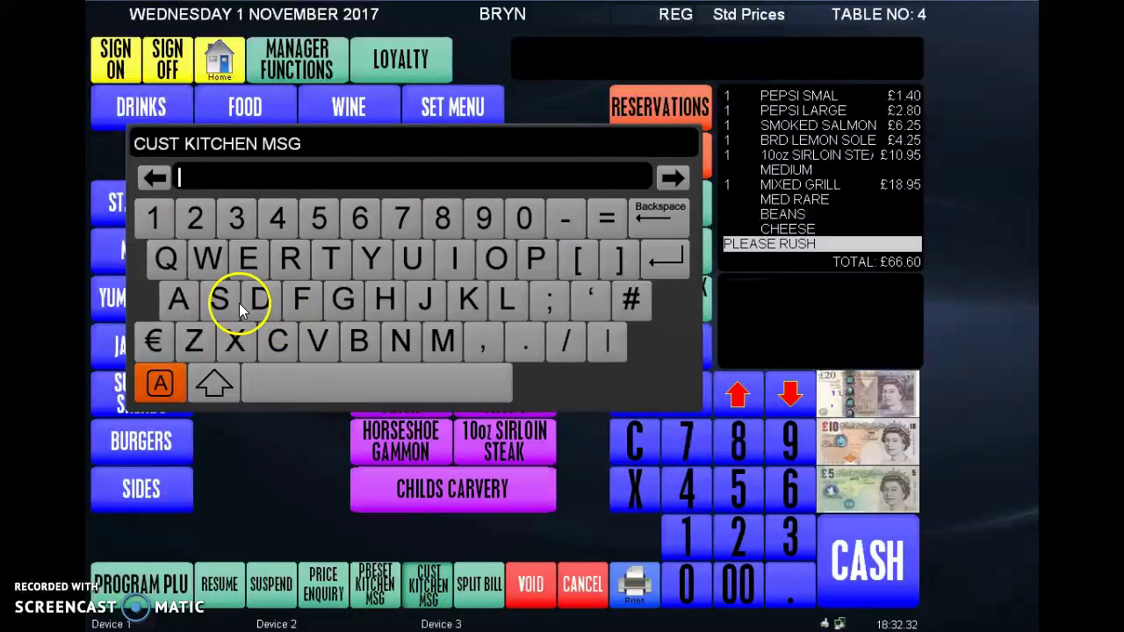
pyautogui.click(401, 342)
pyautogui.click(411, 259)
pyautogui.click(330, 259)
pyautogui.click(326, 378)
pyautogui.click(165, 262)
pyautogui.click(661, 217)
pyautogui.click(177, 299)
pyautogui.click(506, 303)
pyautogui.click(505, 303)
pyautogui.click(249, 259)
pyautogui.click(290, 259)
pyautogui.click(340, 298)
pyautogui.click(345, 269)
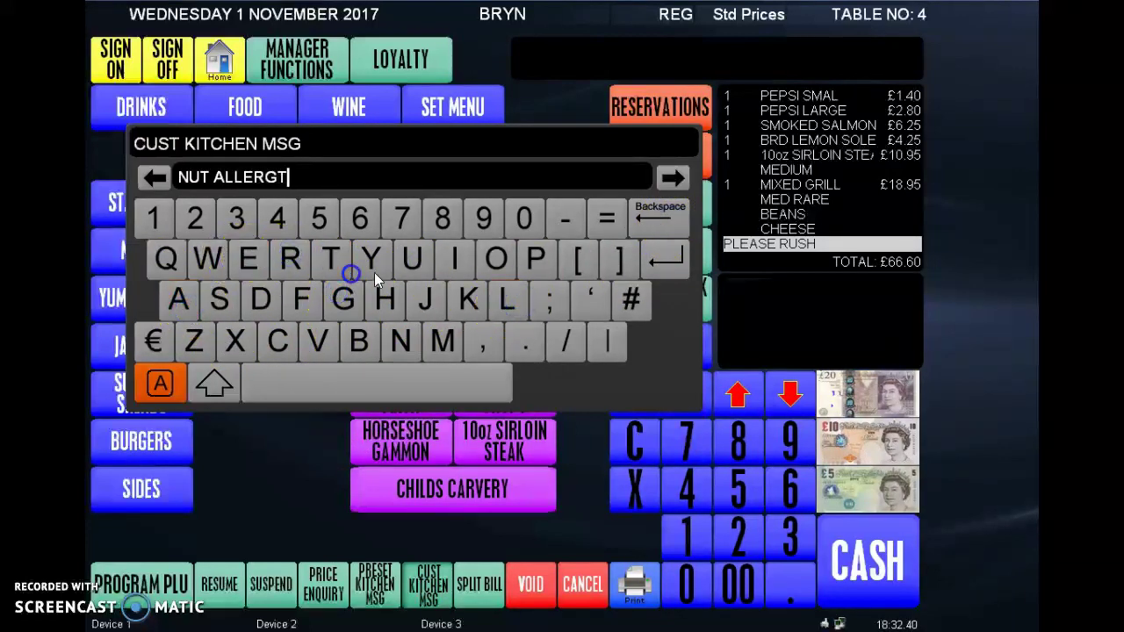
pyautogui.click(660, 218)
pyautogui.click(369, 268)
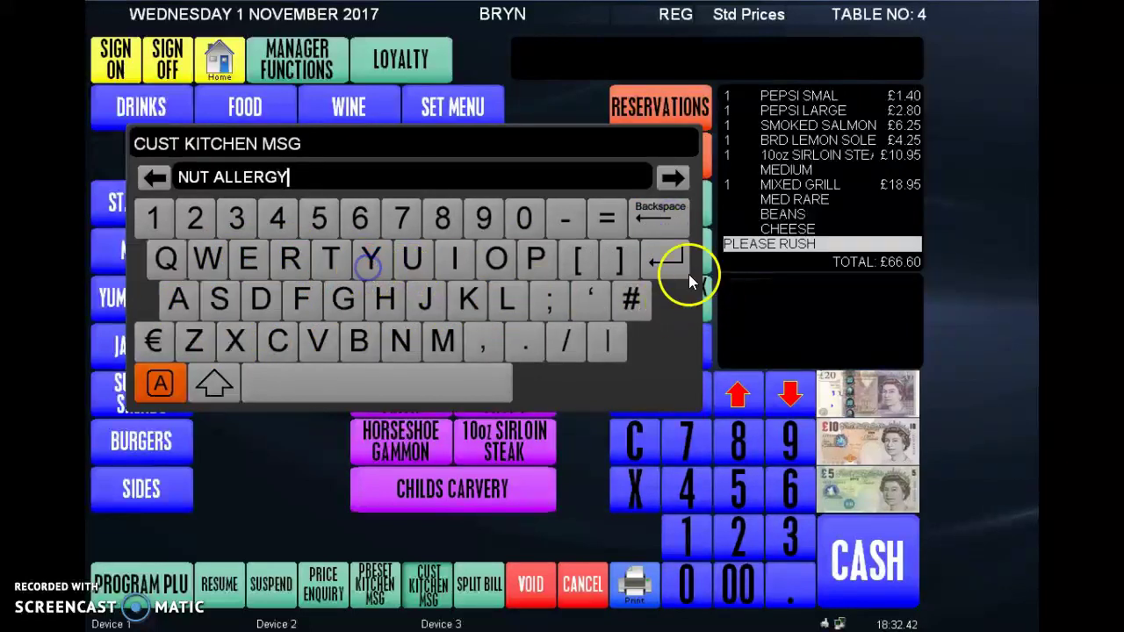
pyautogui.click(667, 261)
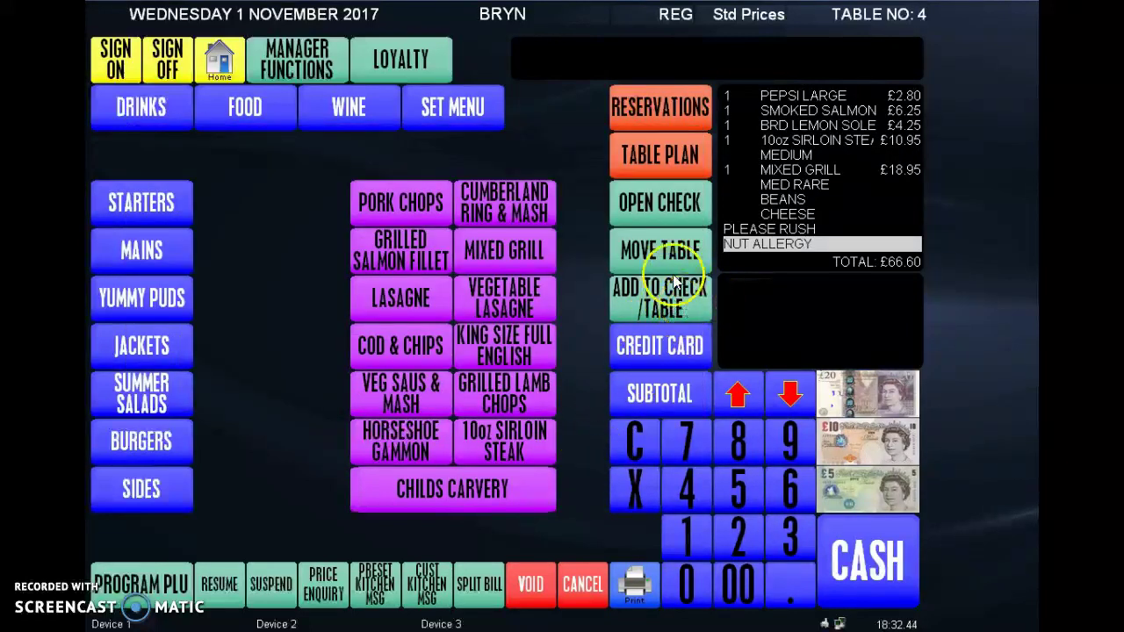
# Save the order to the table with 4 covers
pyautogui.click(657, 307)
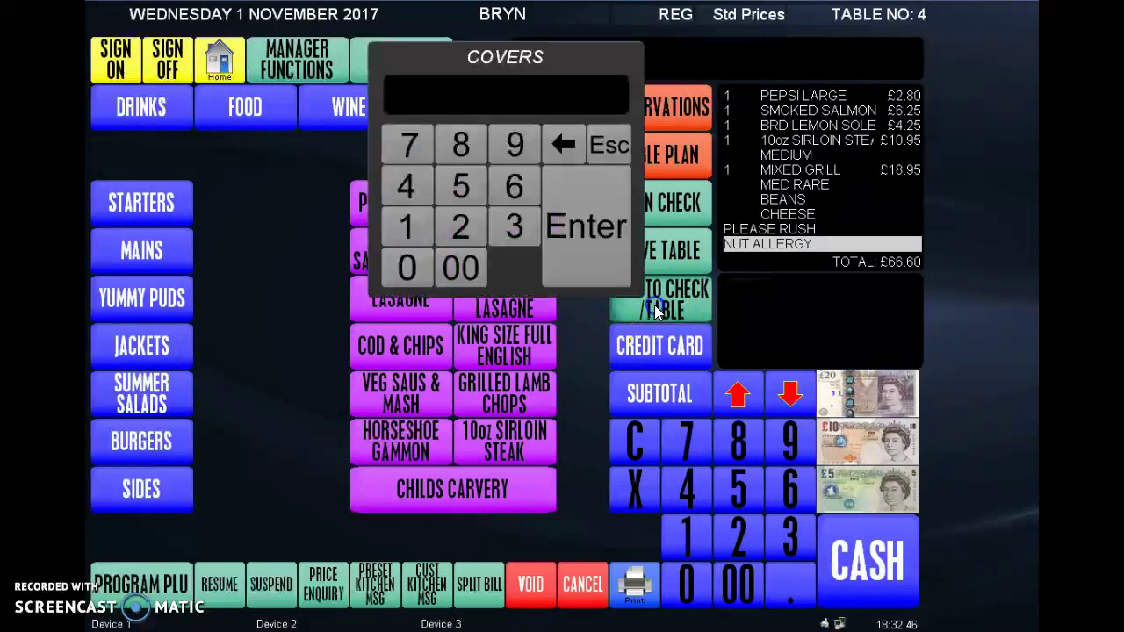
pyautogui.click(409, 197)
pyautogui.click(571, 233)
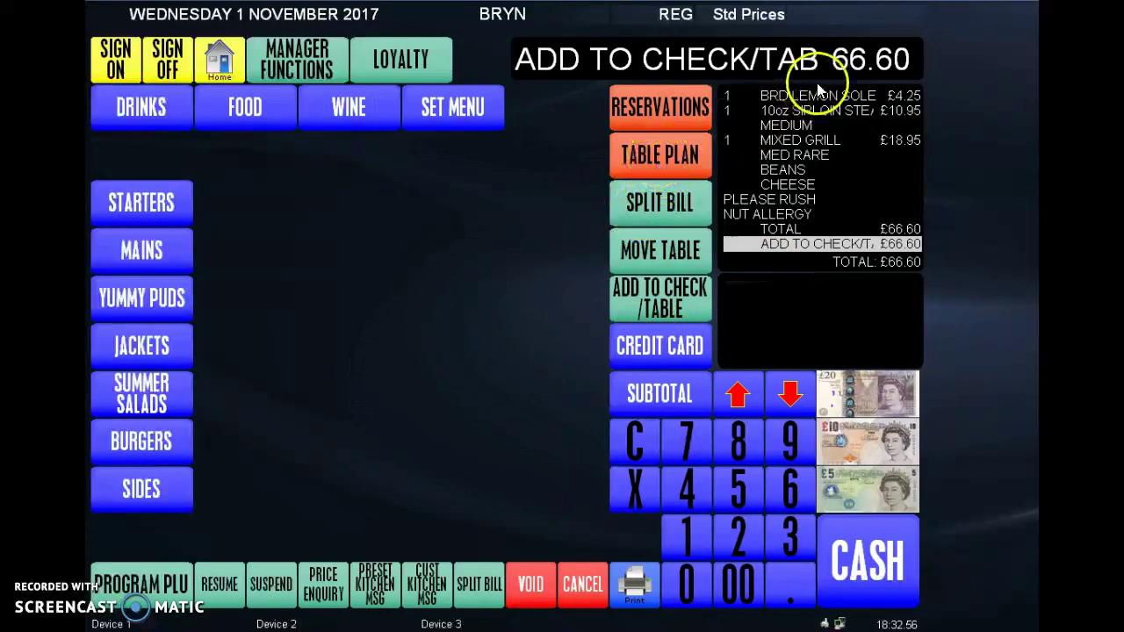
# Reopen table 4 from the table plan
pyautogui.click(657, 157)
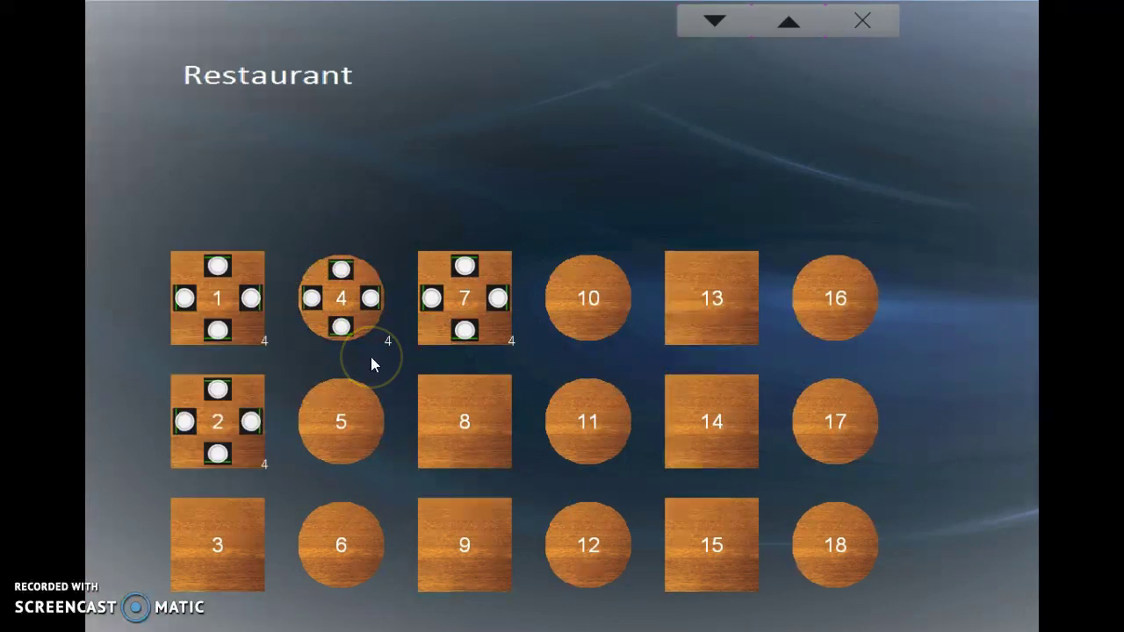
pyautogui.click(343, 319)
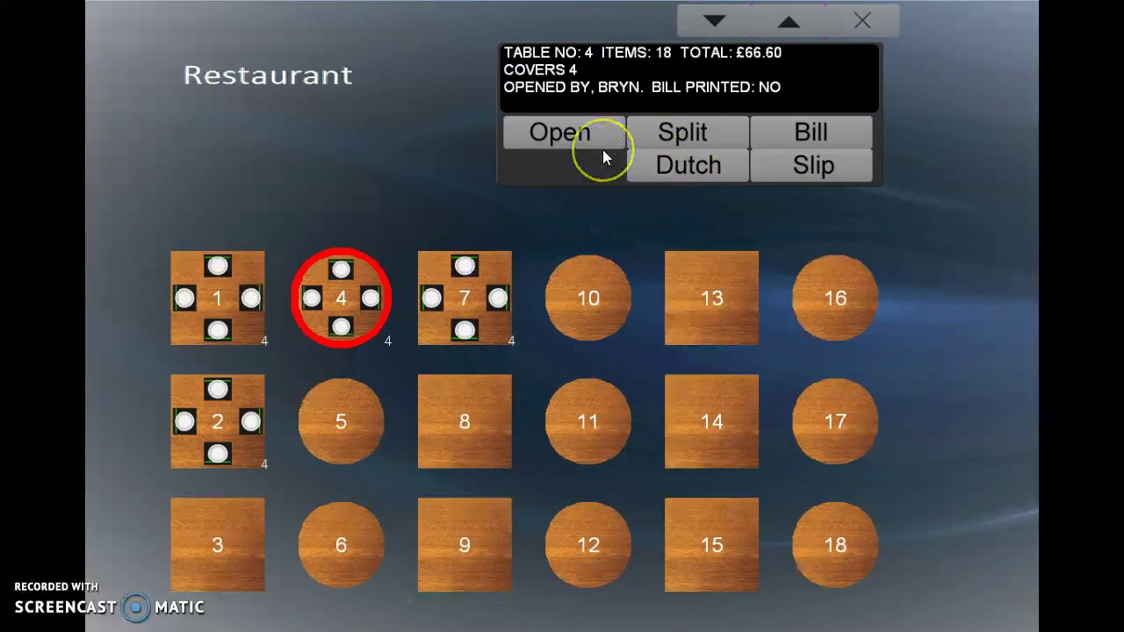
pyautogui.click(566, 143)
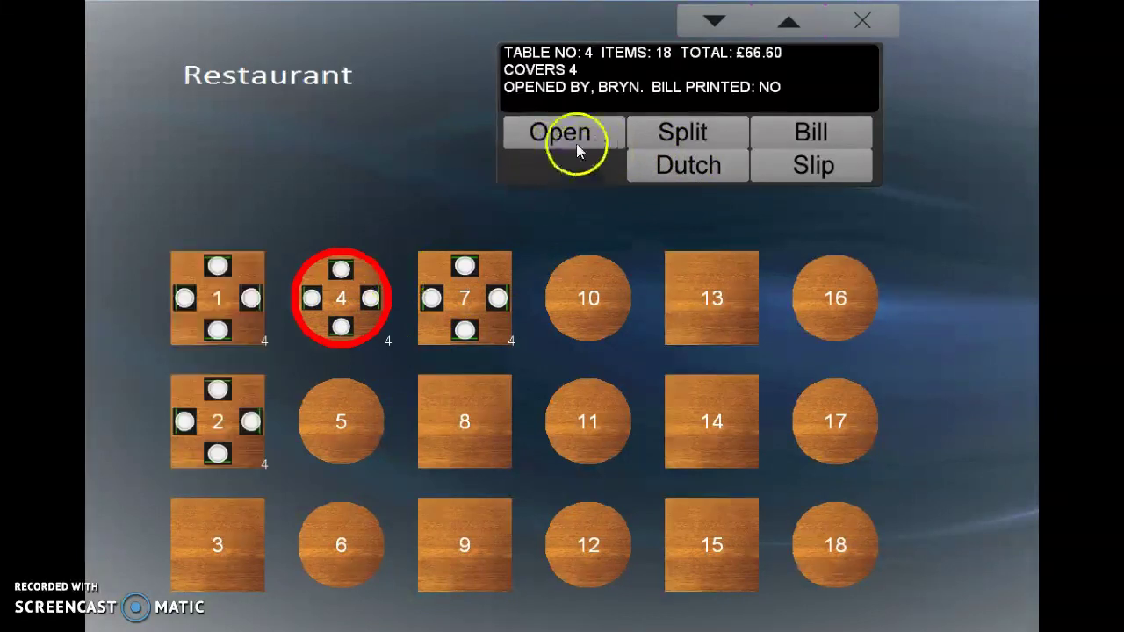
pyautogui.click(569, 137)
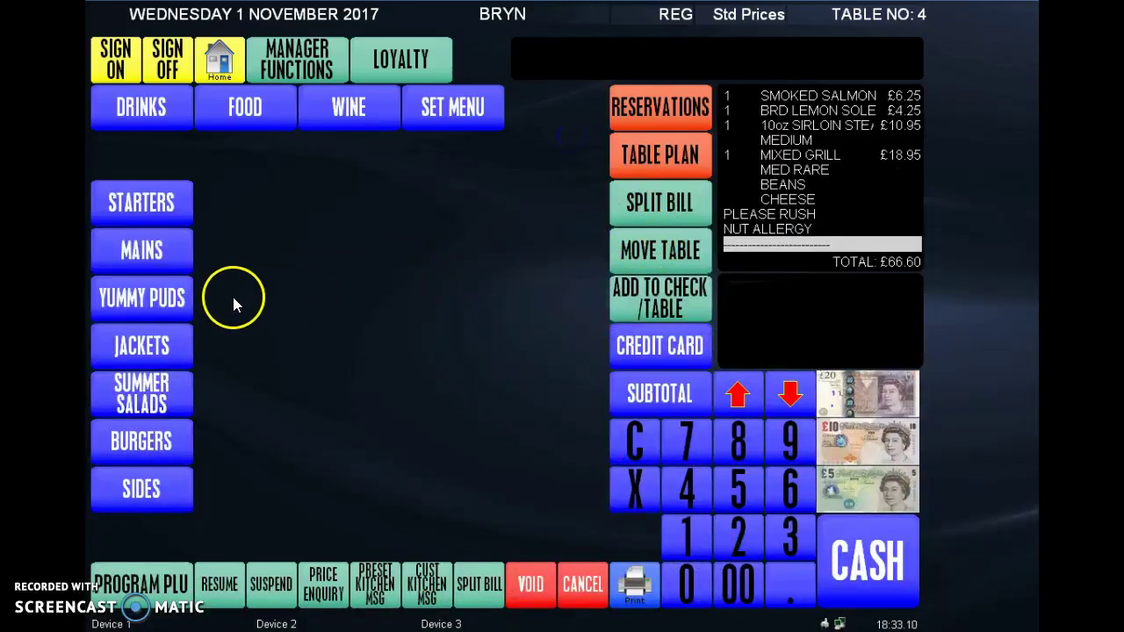
# Add Pancakes, Cheese Cake, Stem Ginger Pudding and Honey Comb I/C Sundae to the order and save it to the table
pyautogui.click(144, 307)
pyautogui.click(410, 208)
pyautogui.click(408, 253)
pyautogui.click(408, 299)
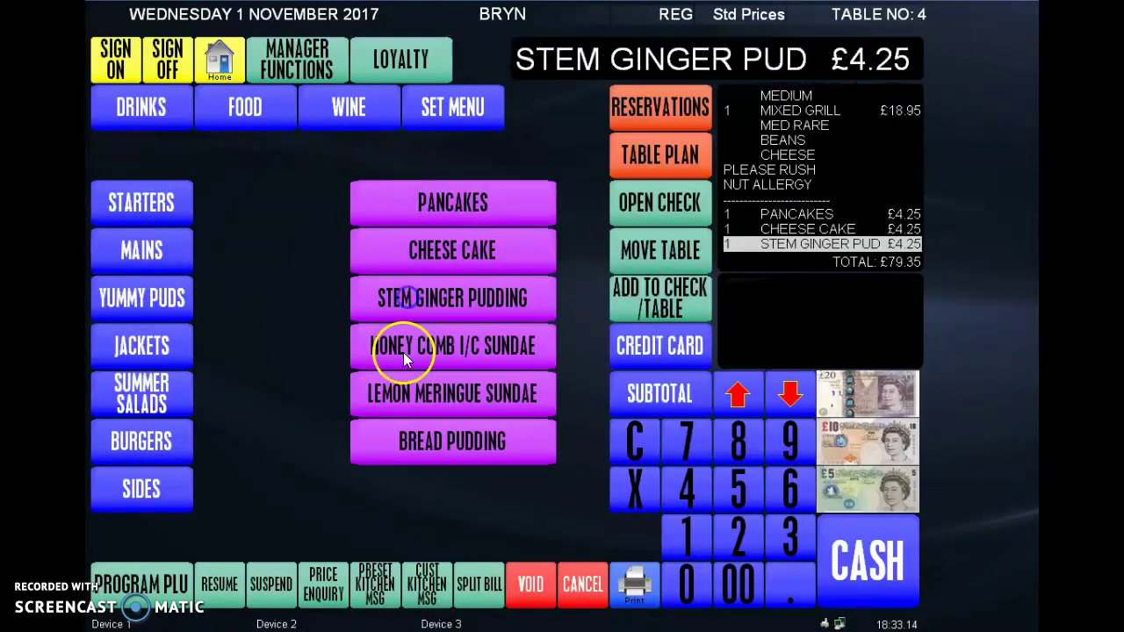
pyautogui.click(403, 351)
pyautogui.click(654, 303)
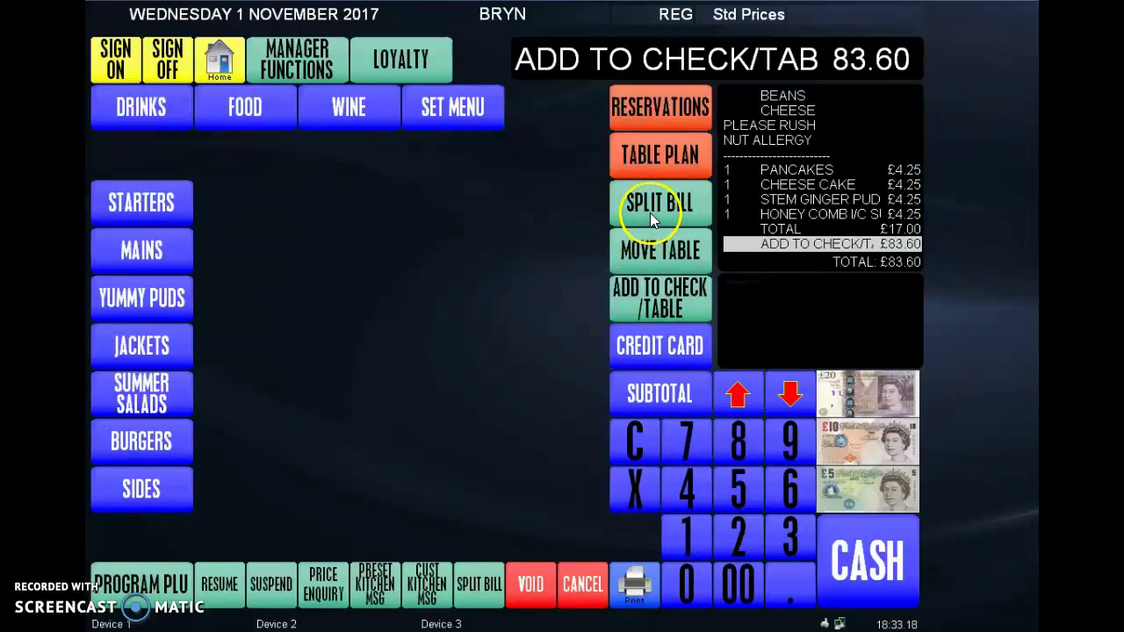
# Open the split bill view for table 4 from the table plan
pyautogui.click(658, 165)
pyautogui.click(343, 314)
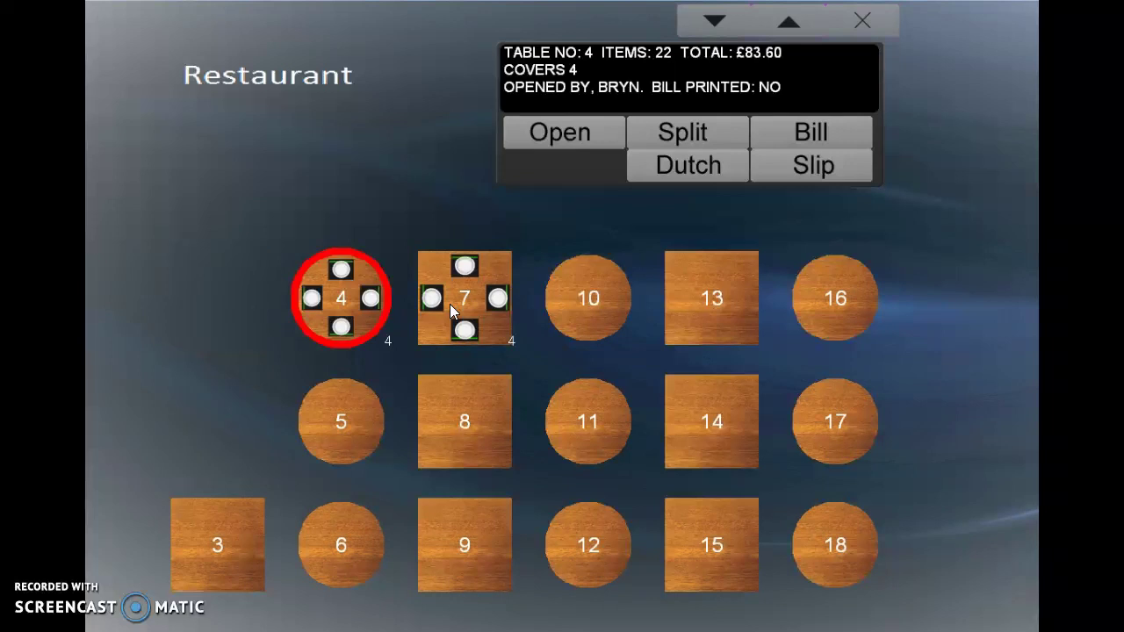
pyautogui.click(684, 136)
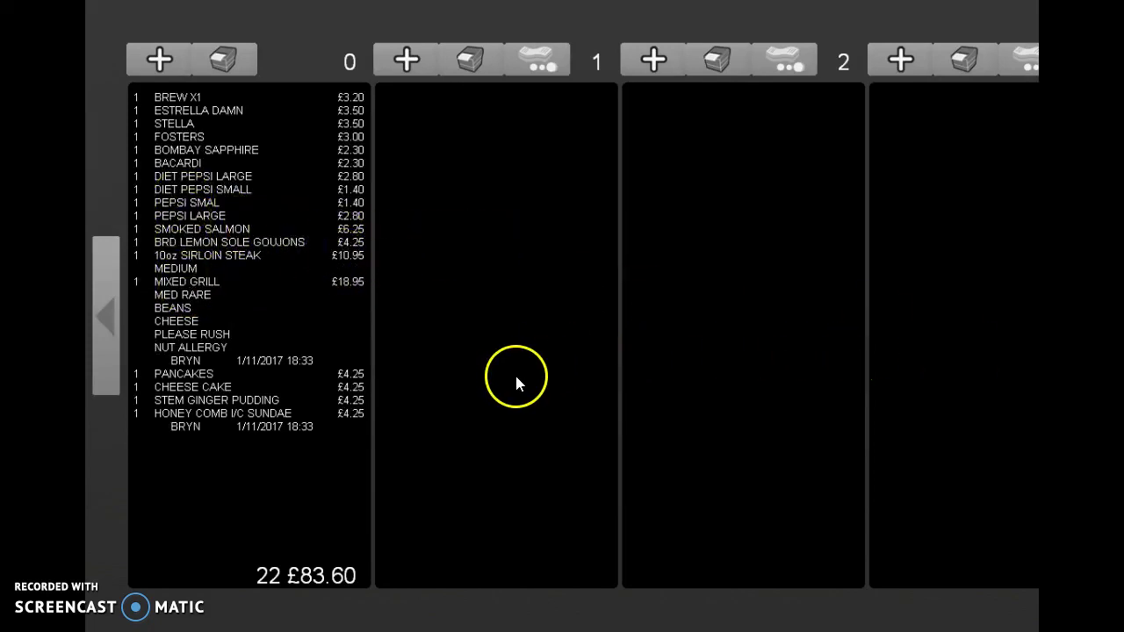
# Move the 10oz Sirloin Steak and the Smoked Salmon from the main bill to split 1
pyautogui.click(193, 257)
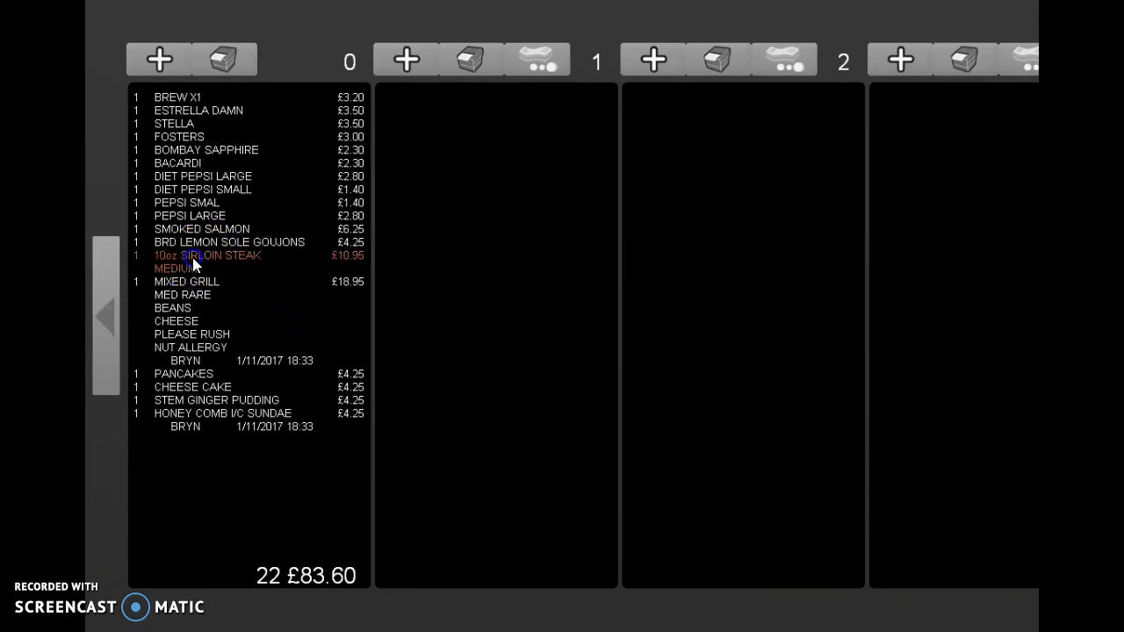
pyautogui.click(409, 63)
pyautogui.click(239, 228)
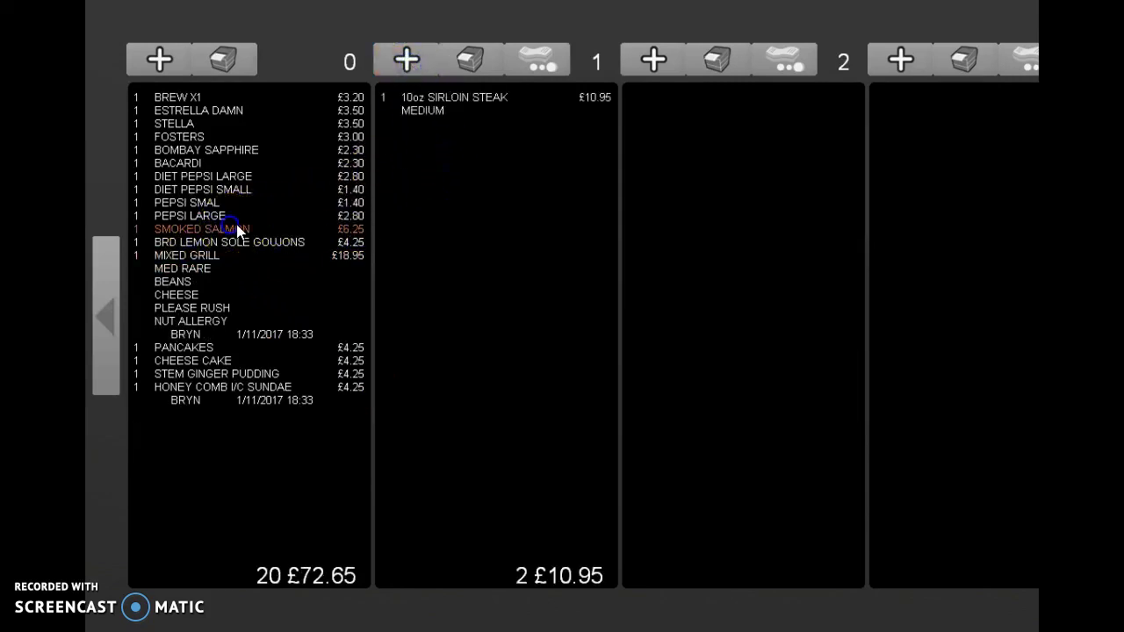
pyautogui.click(411, 60)
# Move the Bombay Sapphire and the small Diet Pepsi from the main bill to split 2 and pay it with a £20 note
pyautogui.click(228, 151)
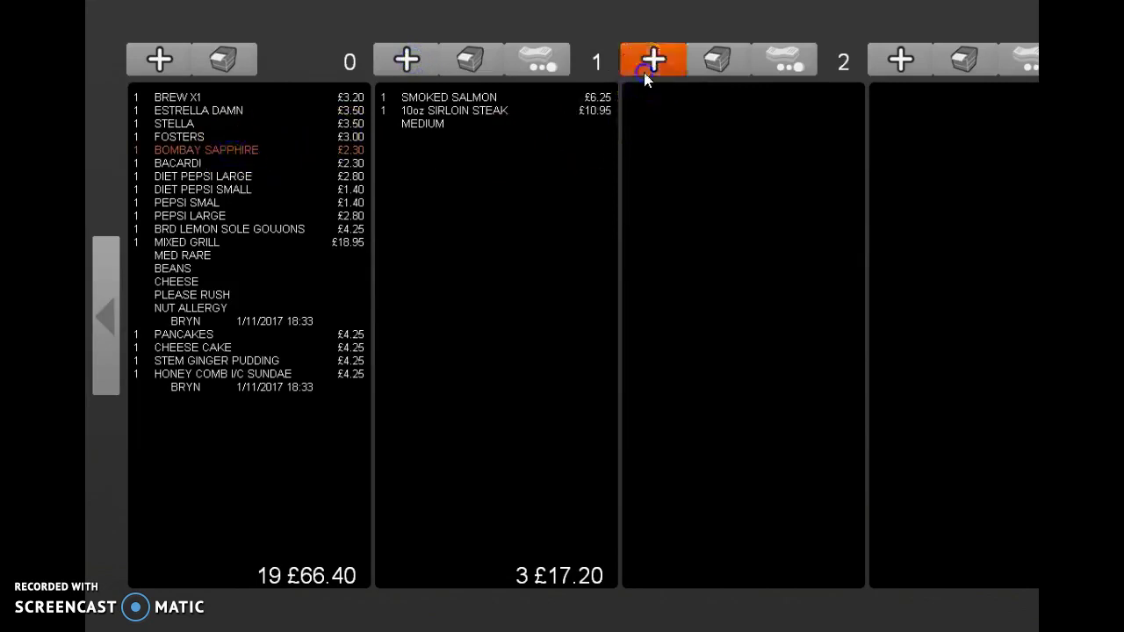
pyautogui.click(645, 77)
pyautogui.click(248, 178)
pyautogui.click(641, 62)
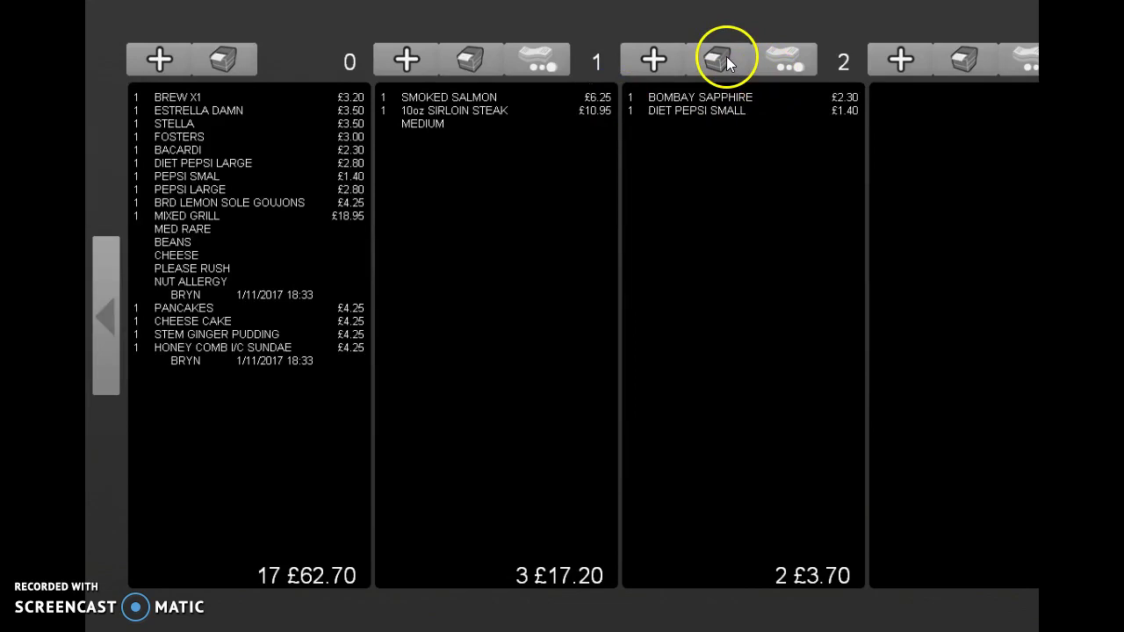
pyautogui.click(782, 60)
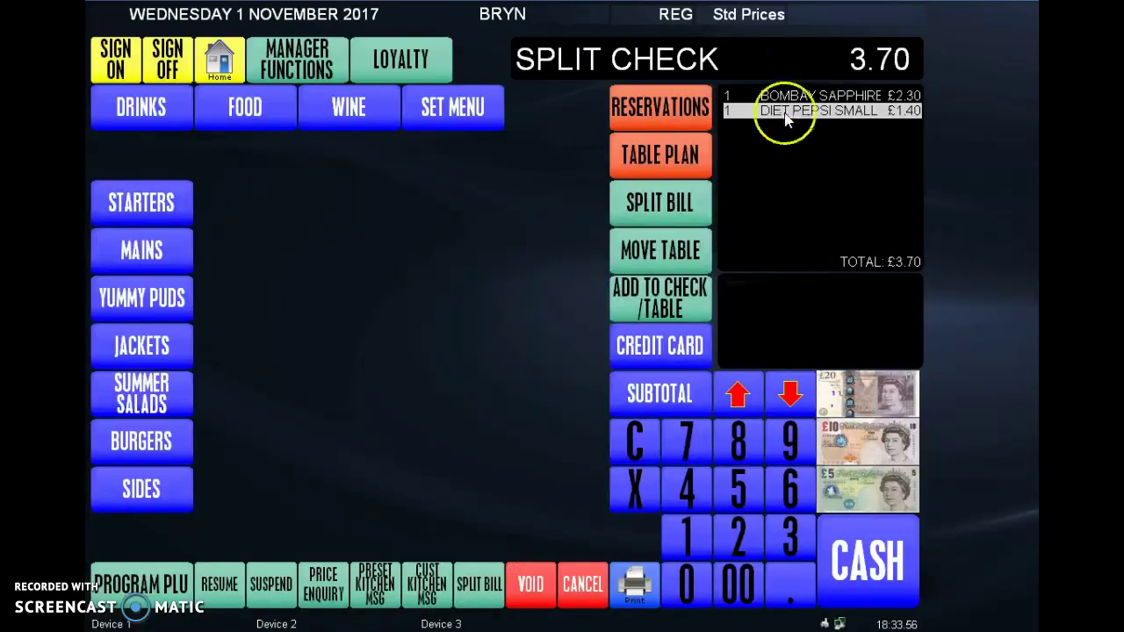
pyautogui.click(867, 405)
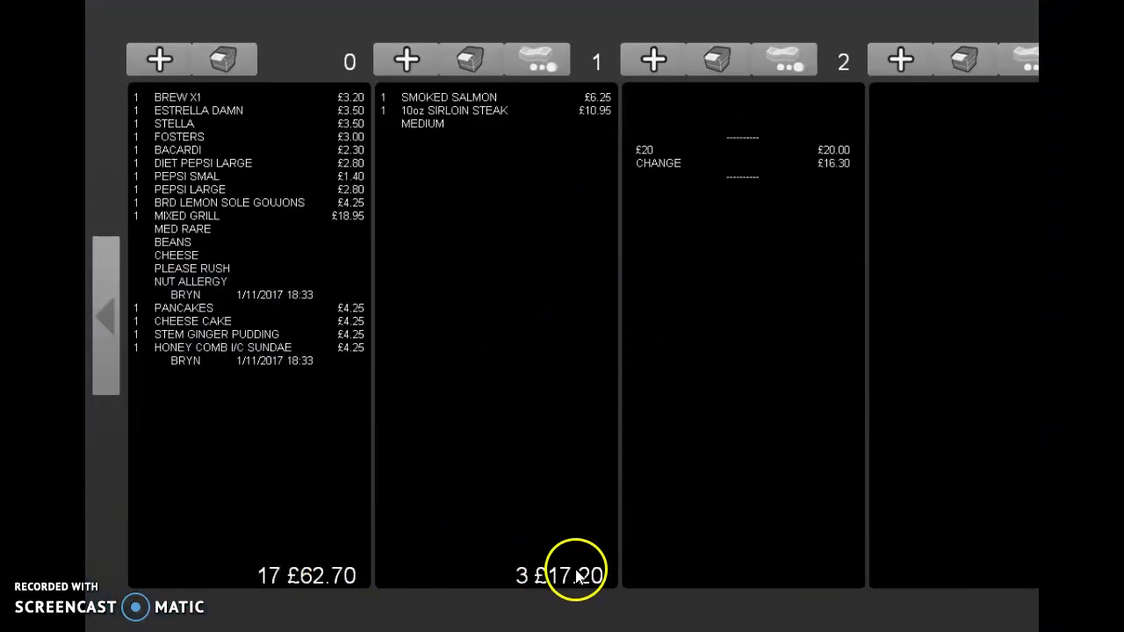
# Pay split 1 by credit card and settle the remaining table 4 bill in cash
pyautogui.click(518, 60)
pyautogui.click(663, 359)
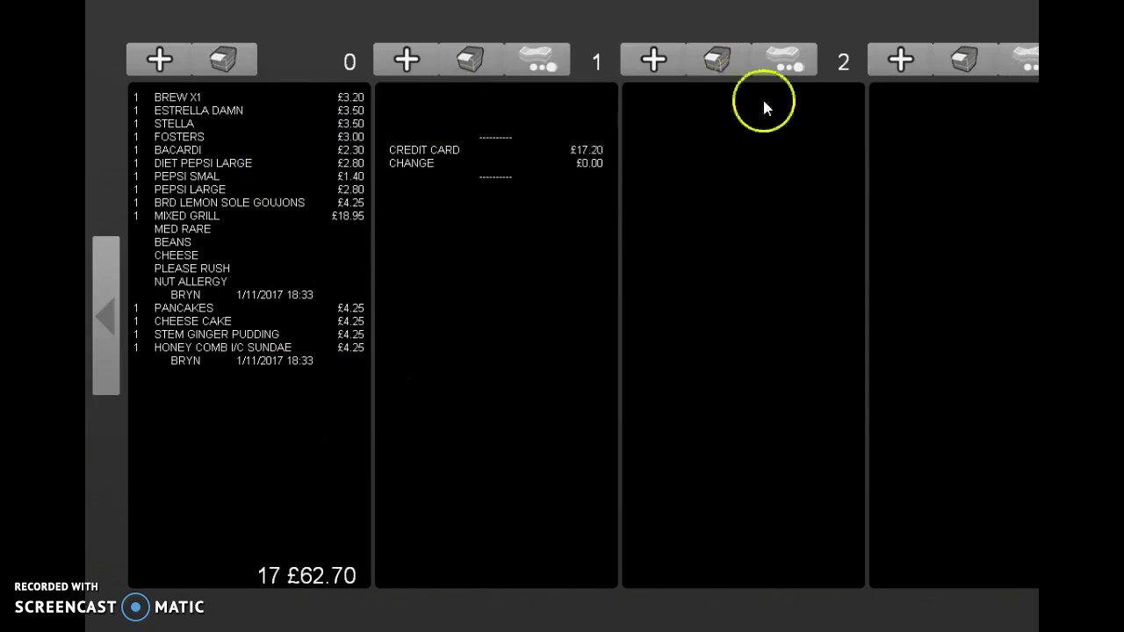
pyautogui.click(1034, 48)
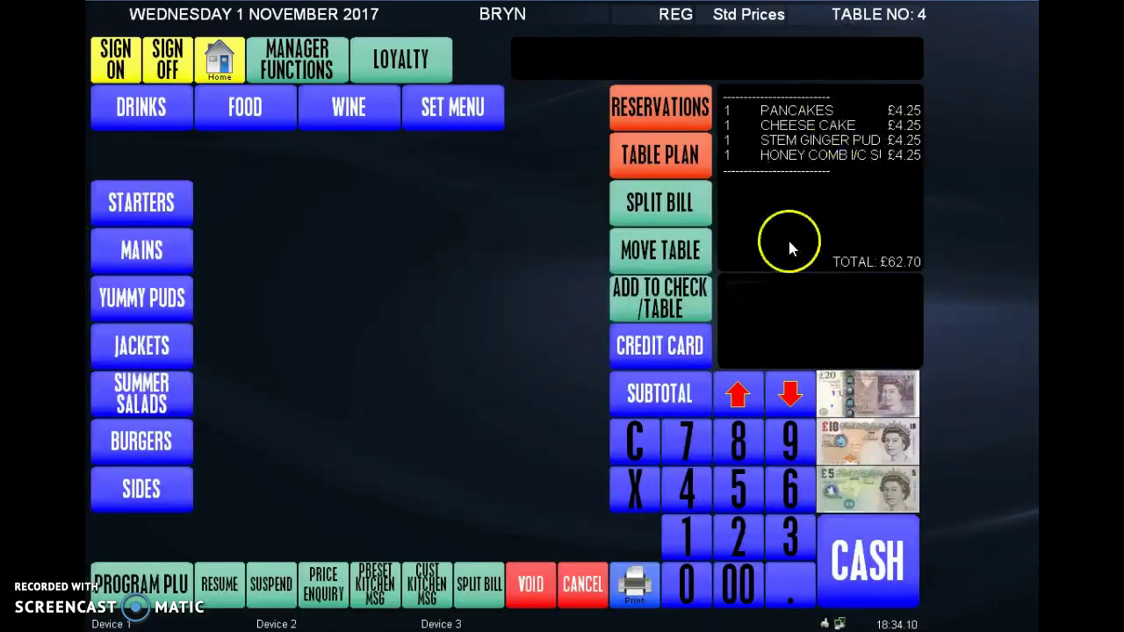
pyautogui.click(865, 558)
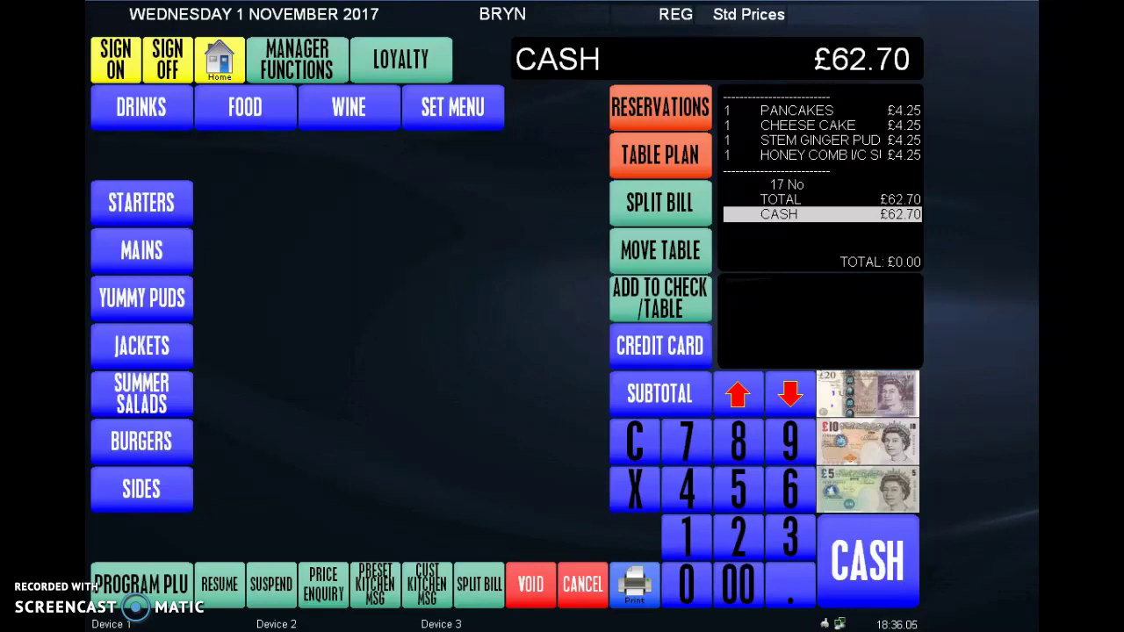
# Open table 7 from the table plan, pay its bill in cash and check the table plan
pyautogui.click(665, 162)
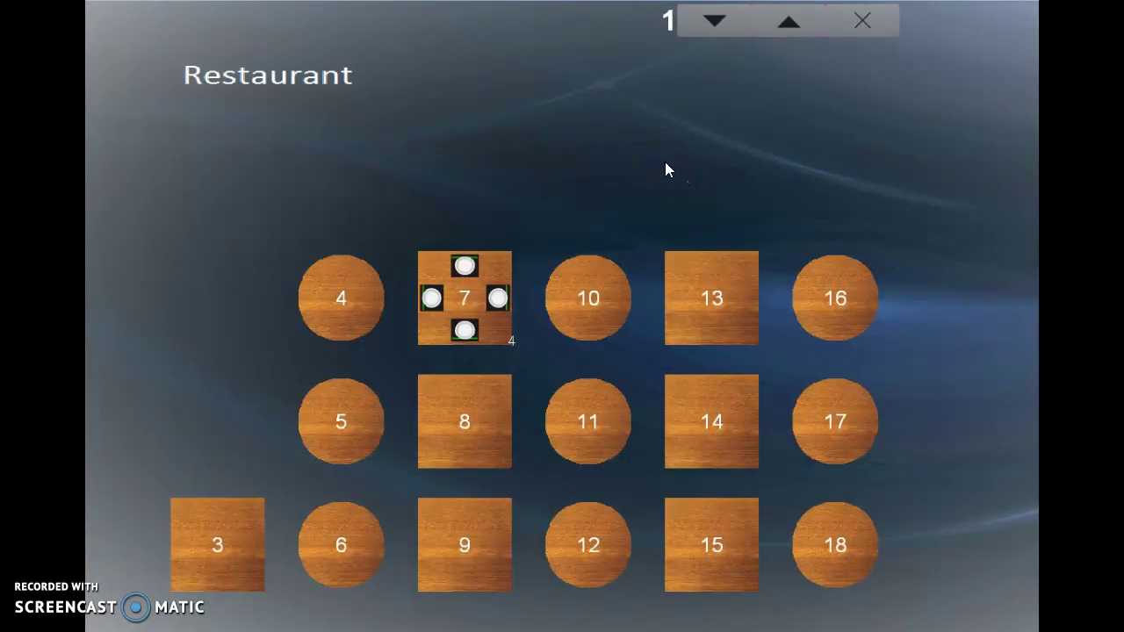
pyautogui.click(464, 298)
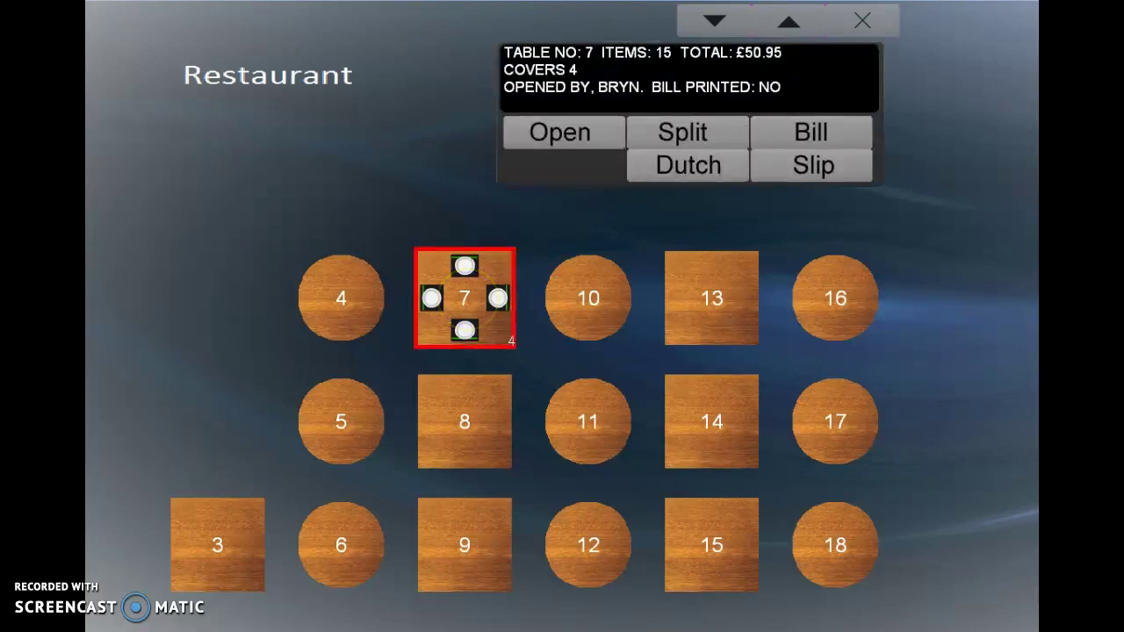
pyautogui.click(578, 131)
pyautogui.click(868, 560)
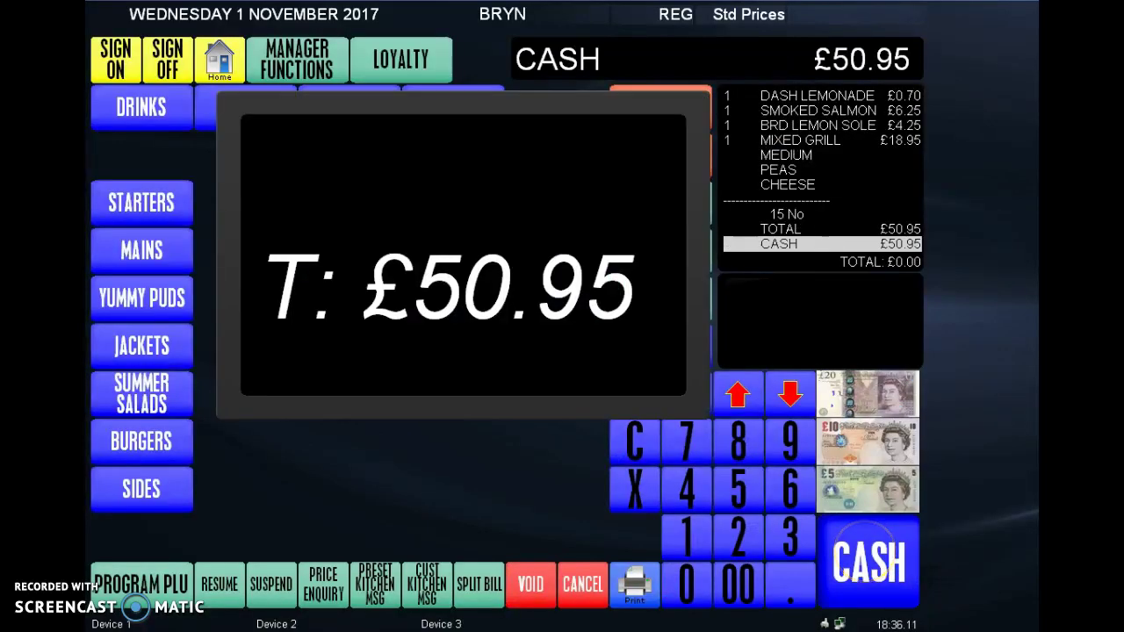
pyautogui.click(661, 158)
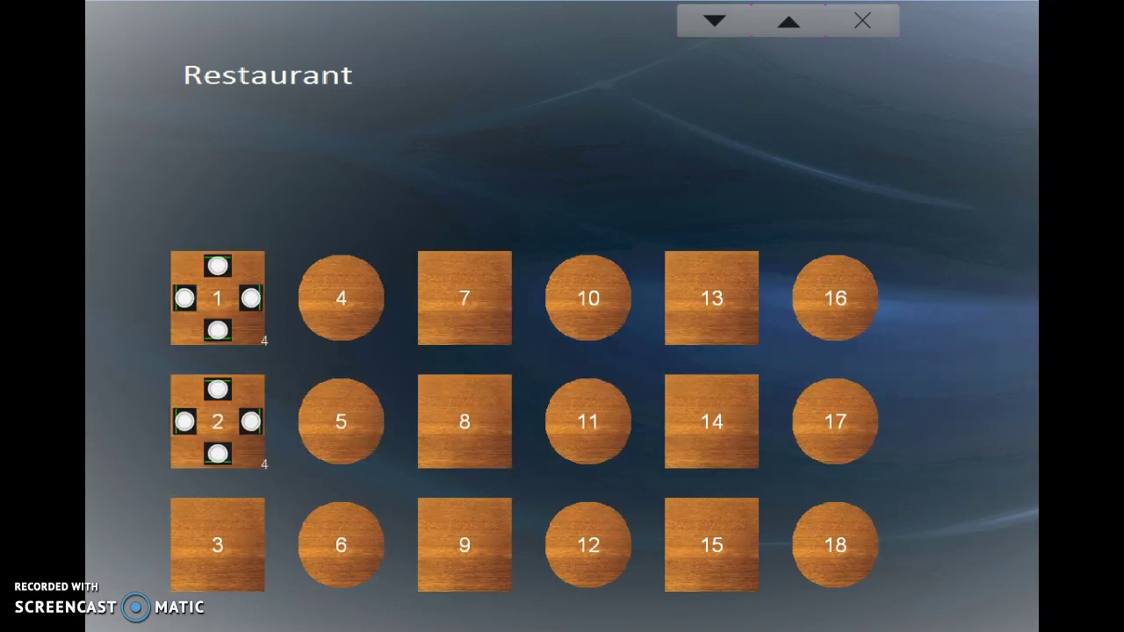
pyautogui.click(870, 21)
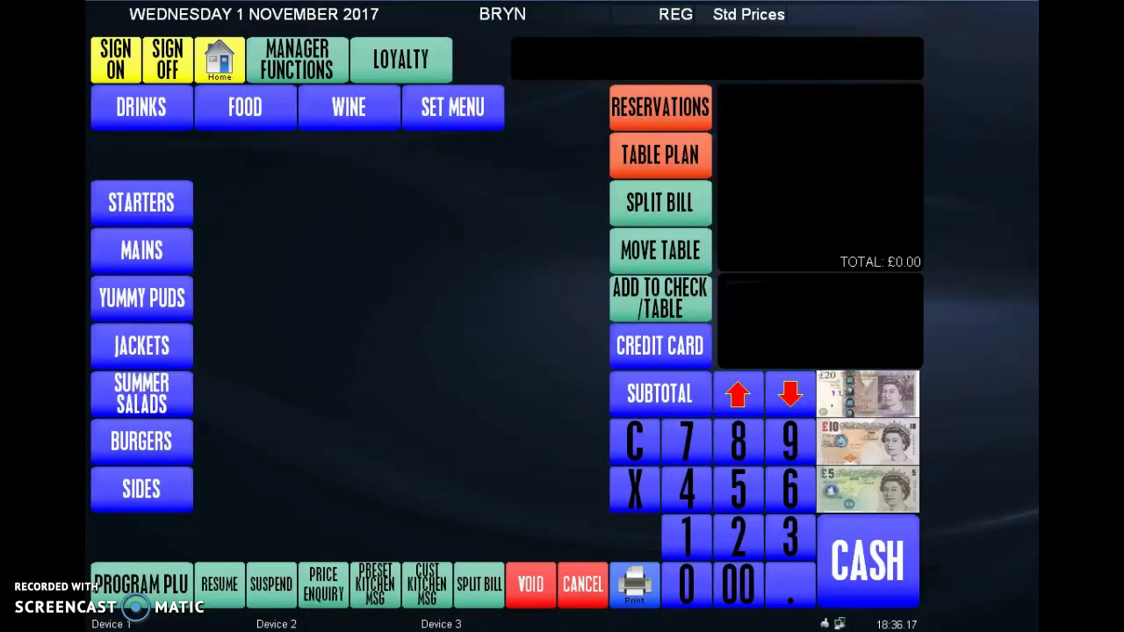
# Start a new reservation for table 4 today with a booking time of 20:00 and 4 guests
pyautogui.click(697, 107)
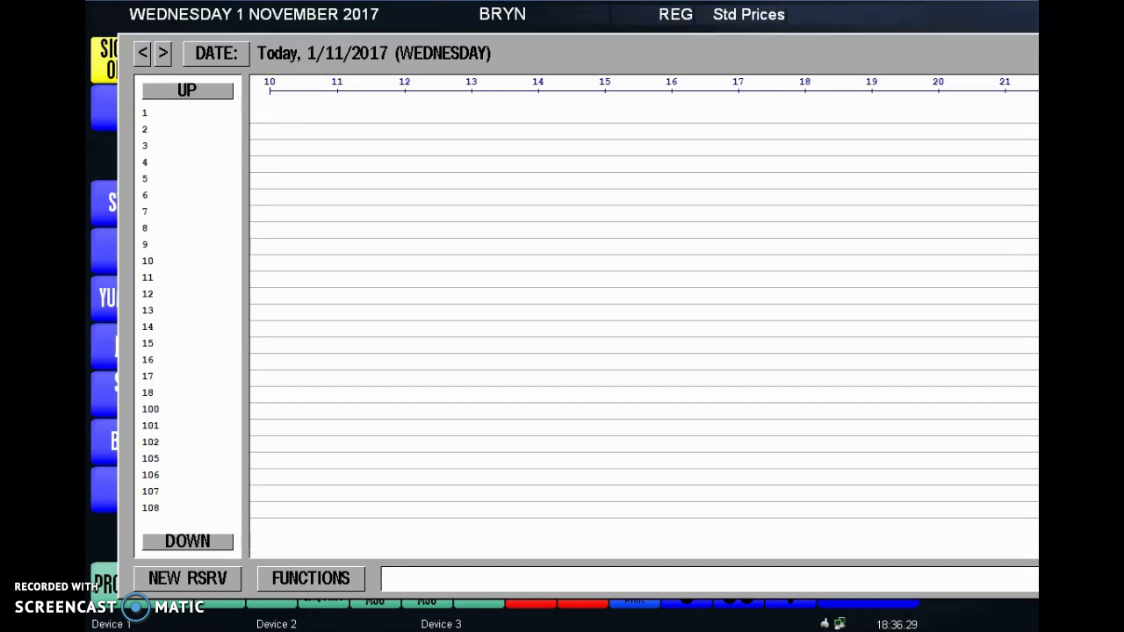
pyautogui.click(146, 163)
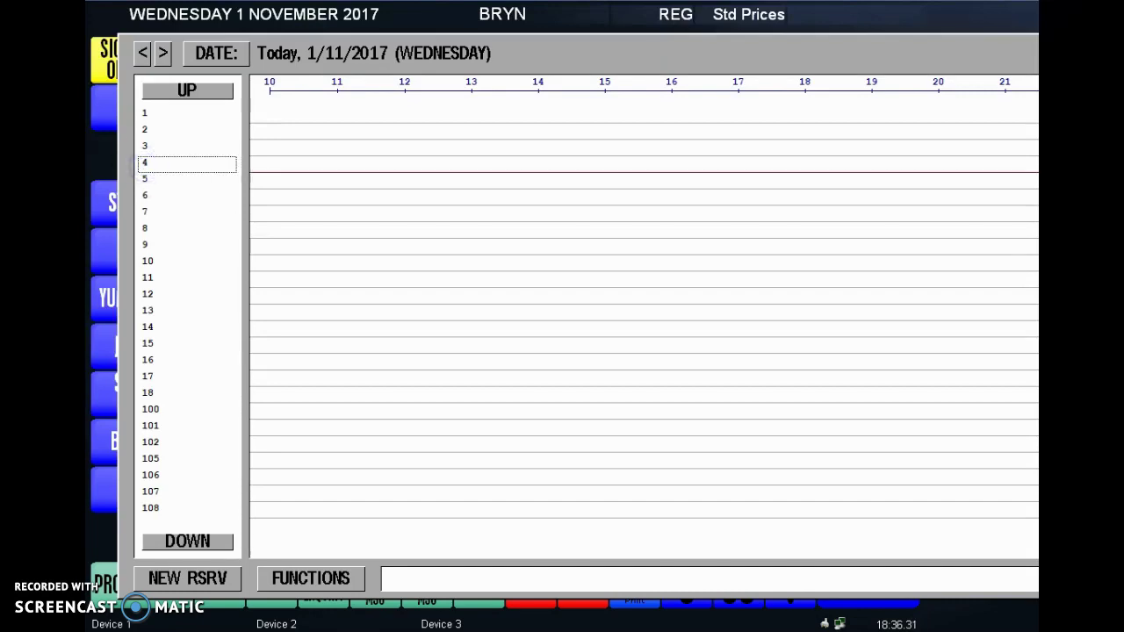
pyautogui.click(187, 576)
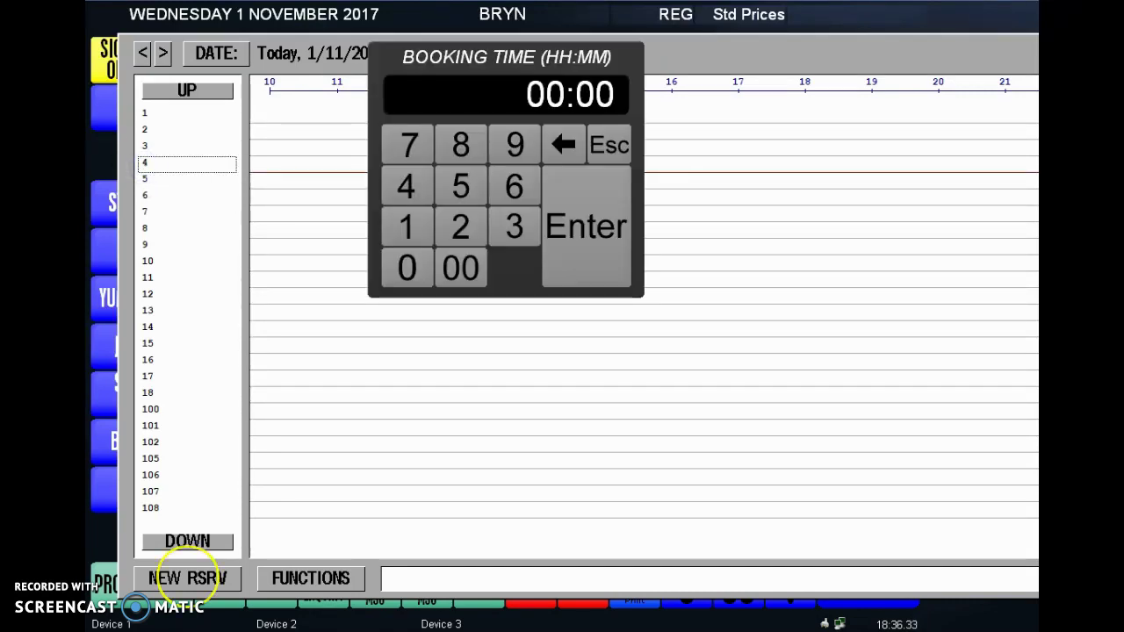
pyautogui.click(462, 226)
pyautogui.click(402, 265)
pyautogui.click(587, 220)
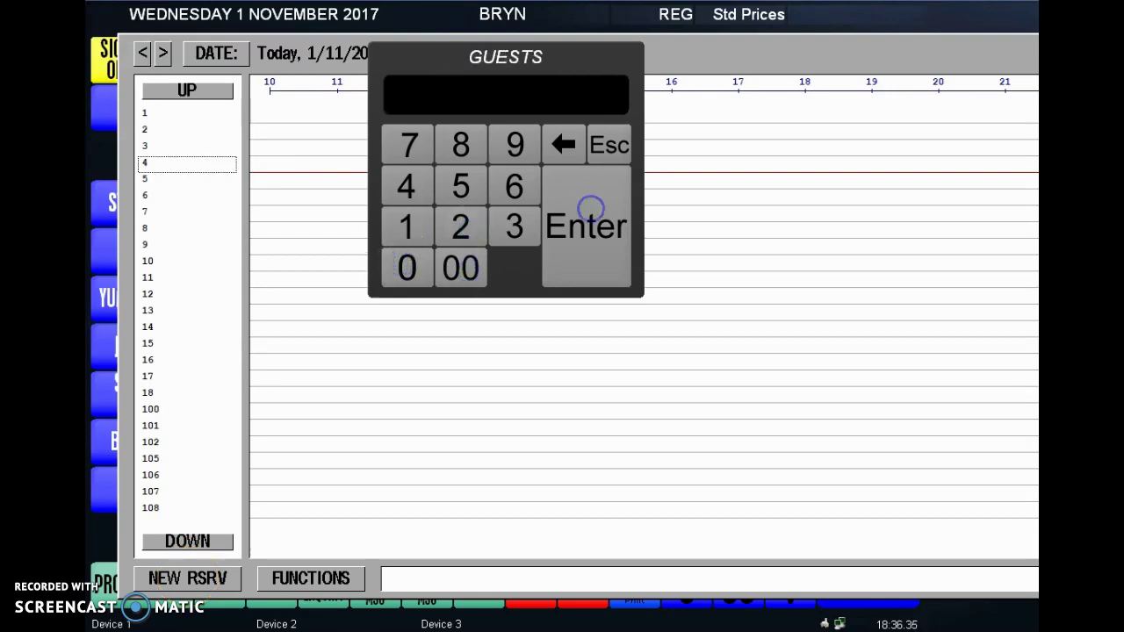
pyautogui.click(399, 184)
pyautogui.click(570, 215)
# Enter the customer's surname as the booking reference and save the reservation
pyautogui.click(220, 300)
pyautogui.click(442, 341)
pyautogui.click(332, 257)
pyautogui.click(385, 299)
pyautogui.click(660, 215)
pyautogui.click(661, 215)
pyautogui.click(442, 266)
pyautogui.click(332, 257)
pyautogui.click(384, 300)
pyautogui.click(664, 257)
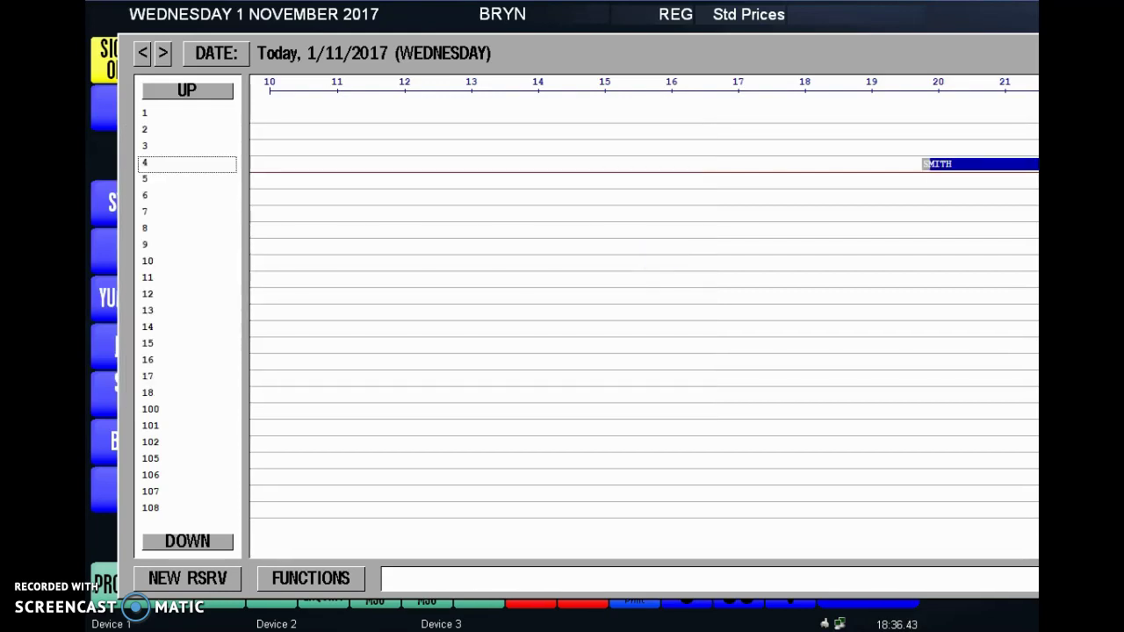
# Take a £50.00 cash deposit on the table 4 reservation
pyautogui.click(292, 588)
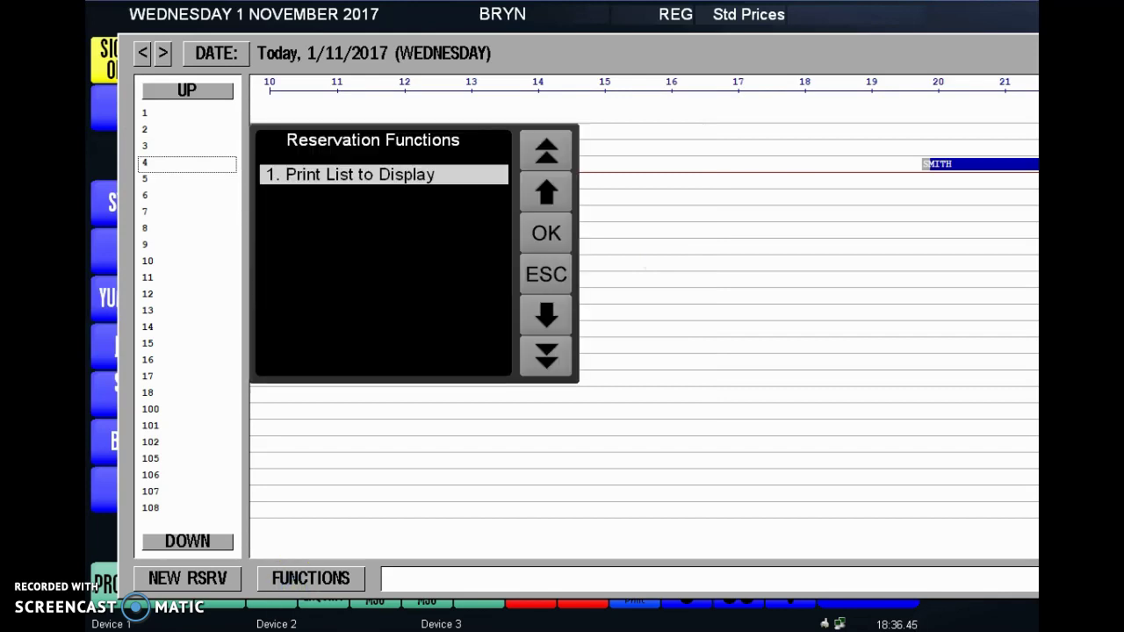
pyautogui.click(550, 282)
pyautogui.click(946, 164)
pyautogui.click(304, 580)
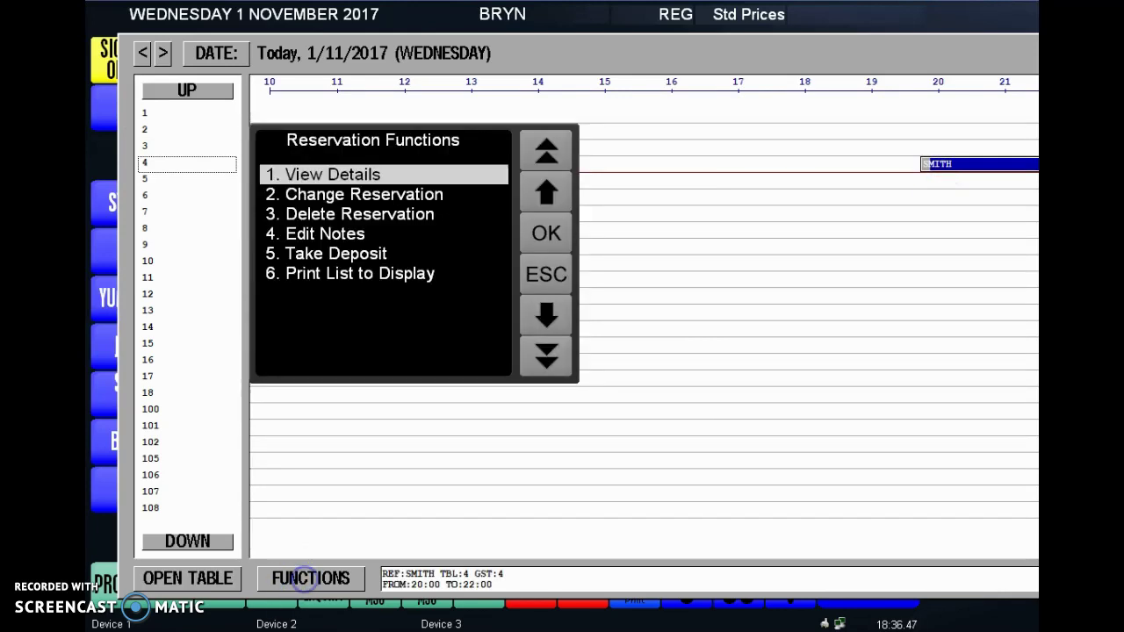
pyautogui.click(347, 253)
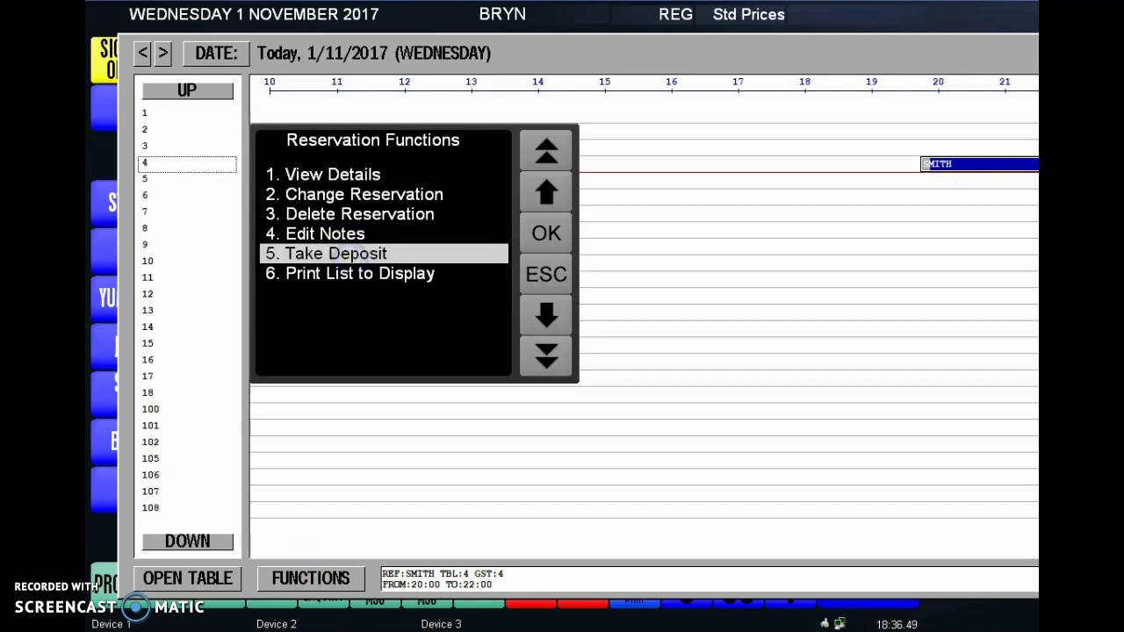
pyautogui.click(347, 253)
pyautogui.click(463, 185)
pyautogui.click(460, 267)
pyautogui.click(460, 267)
pyautogui.click(597, 240)
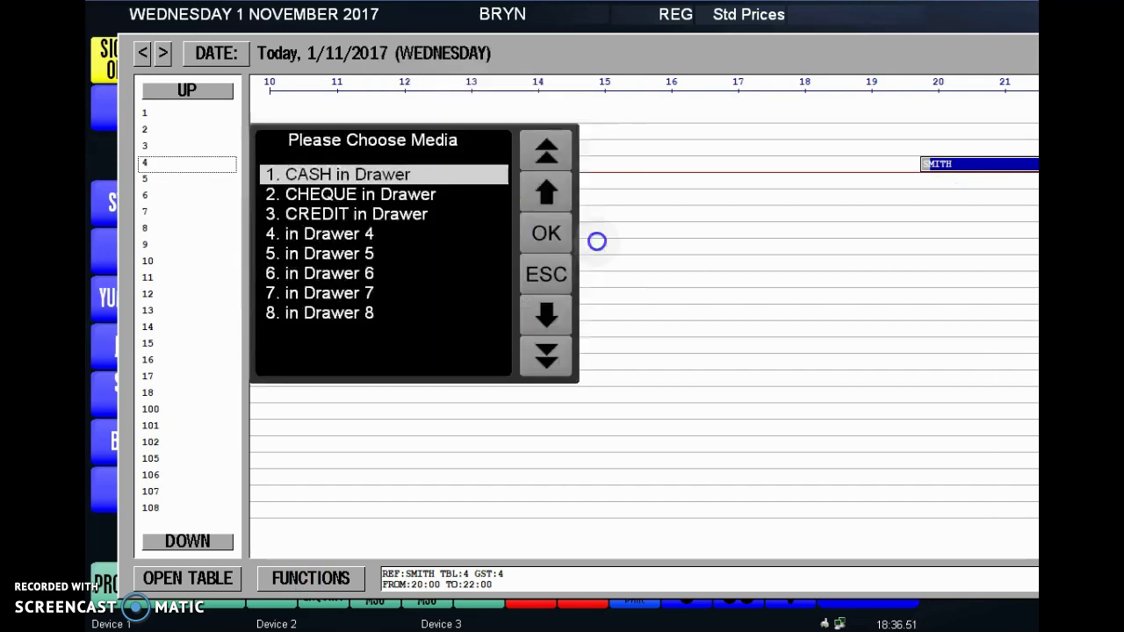
pyautogui.click(546, 232)
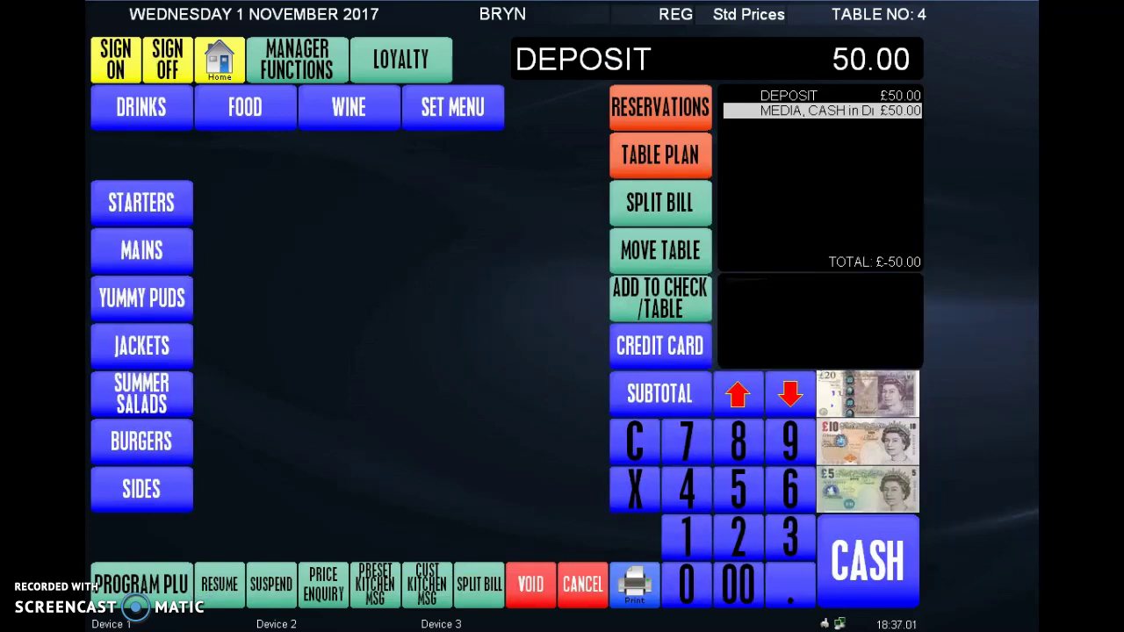
# Order a Brew X1, a Stella, an Estrella Damn and a Fosters for table 4
pyautogui.click(140, 114)
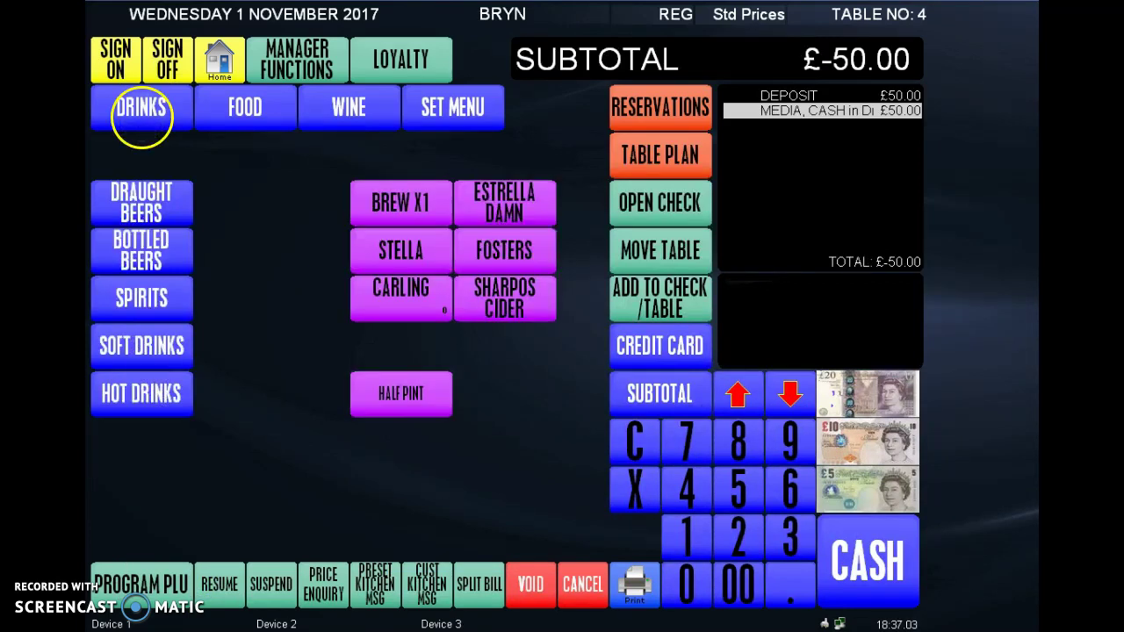
pyautogui.click(400, 202)
pyautogui.click(401, 250)
pyautogui.click(504, 201)
pyautogui.click(504, 250)
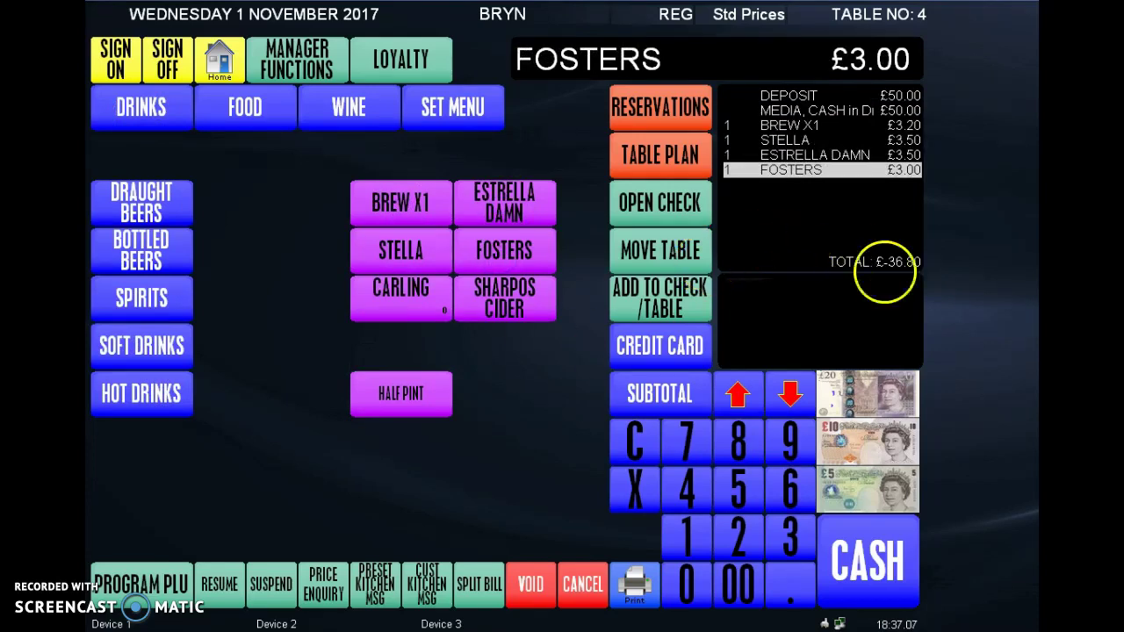
# Add further rounds of Brew X1, Stella, Estrella Damn and Fosters to the table 4 order
pyautogui.click(400, 202)
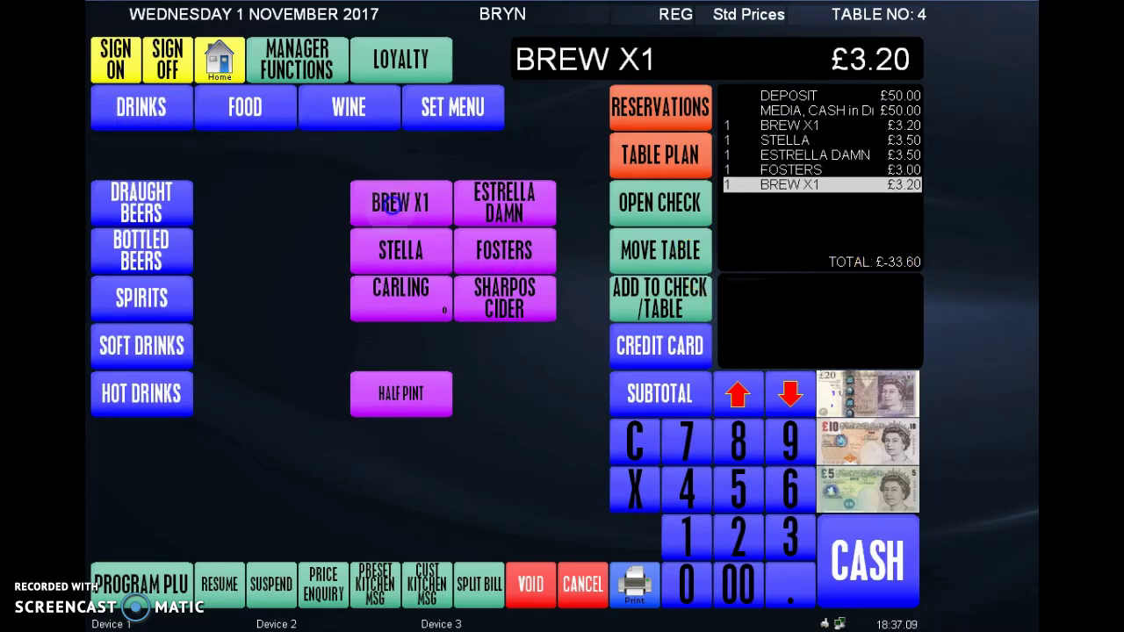
pyautogui.click(401, 250)
pyautogui.click(504, 202)
pyautogui.click(504, 251)
pyautogui.click(400, 250)
pyautogui.click(504, 251)
pyautogui.click(504, 202)
pyautogui.click(401, 202)
pyautogui.click(504, 202)
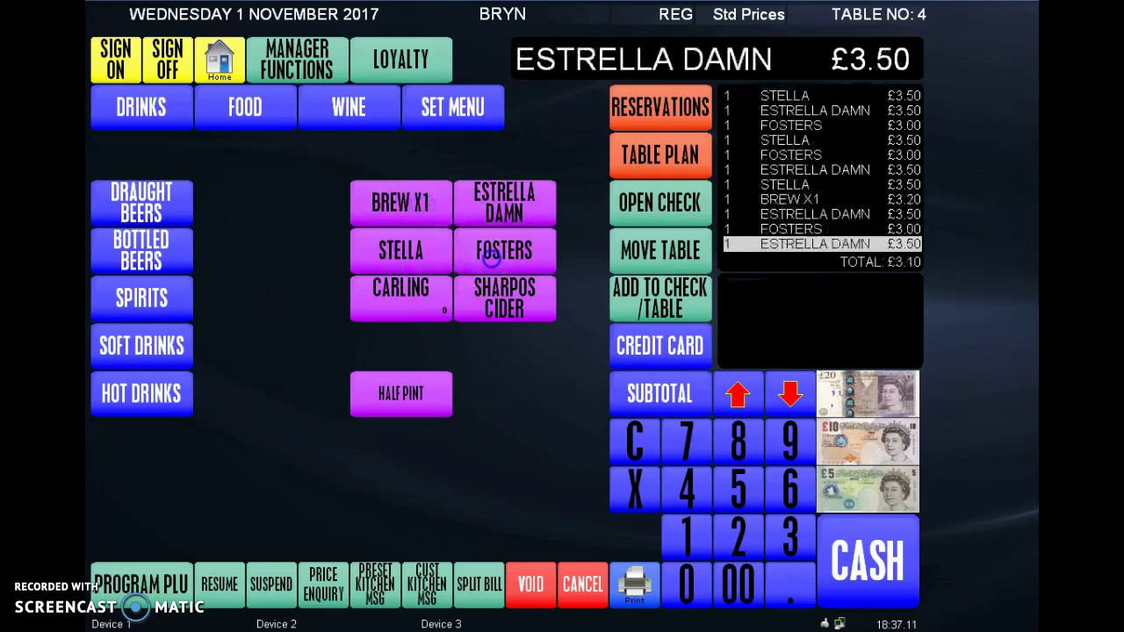
pyautogui.click(504, 250)
pyautogui.click(400, 250)
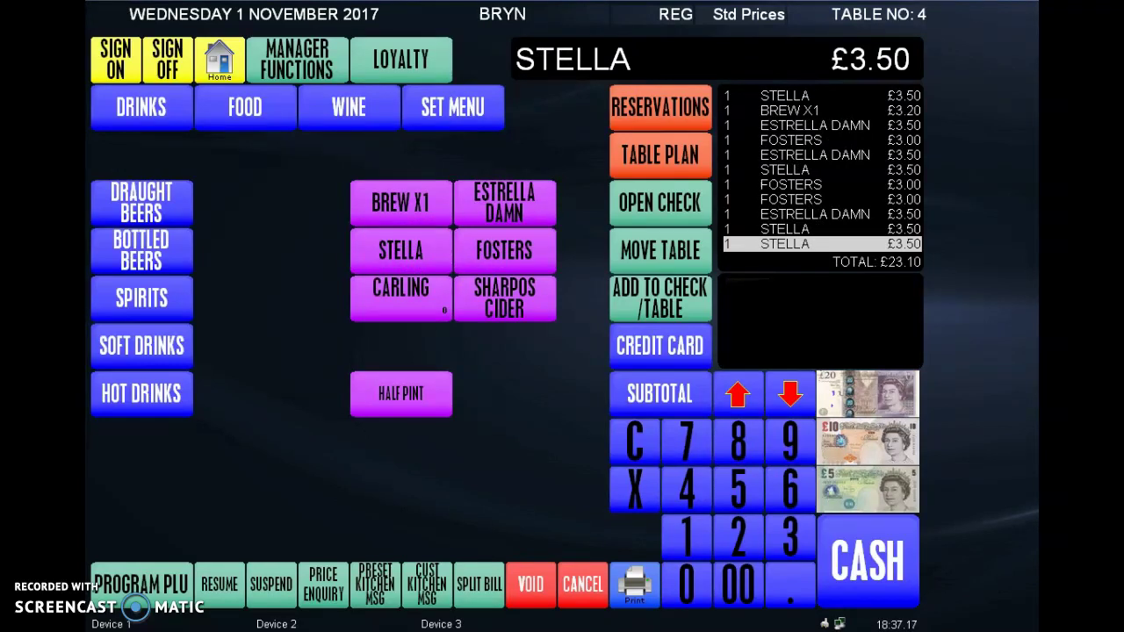
# Save the drinks order to table 4 with 4 covers
pyautogui.click(663, 296)
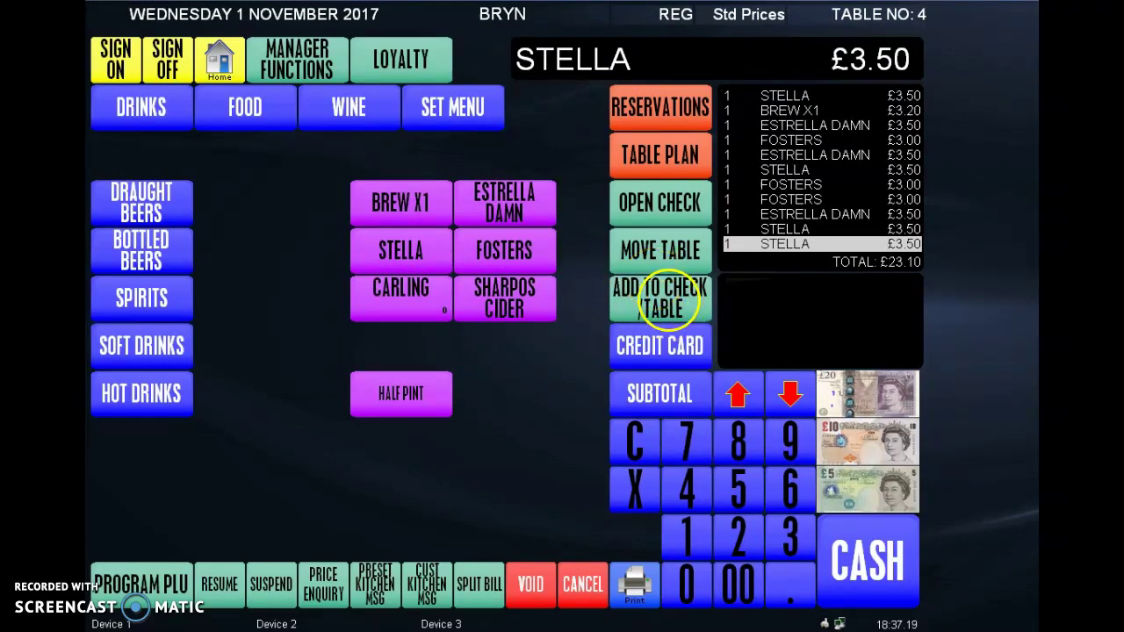
pyautogui.click(409, 190)
pyautogui.click(600, 228)
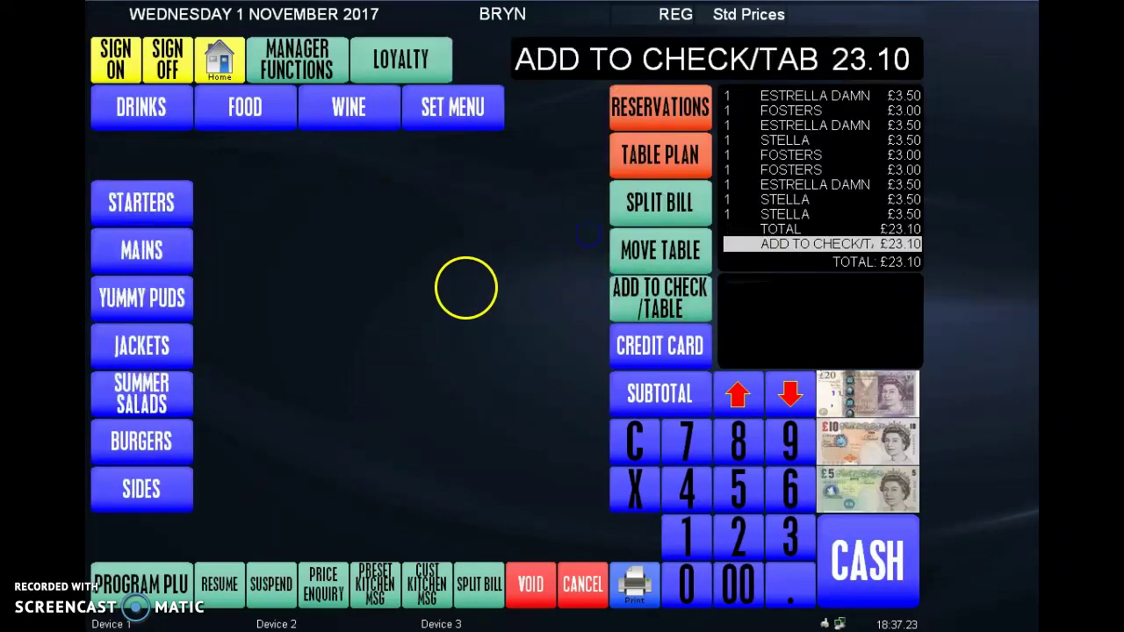
# Check table 4 on the table plan and close the plan
pyautogui.click(625, 243)
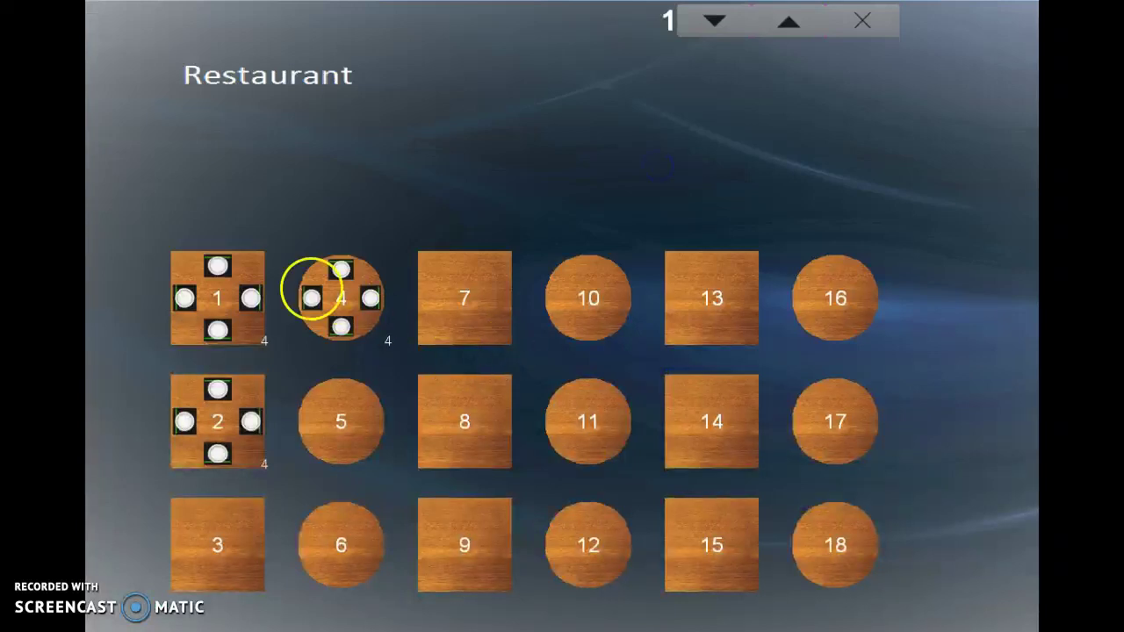
pyautogui.click(312, 289)
pyautogui.click(859, 23)
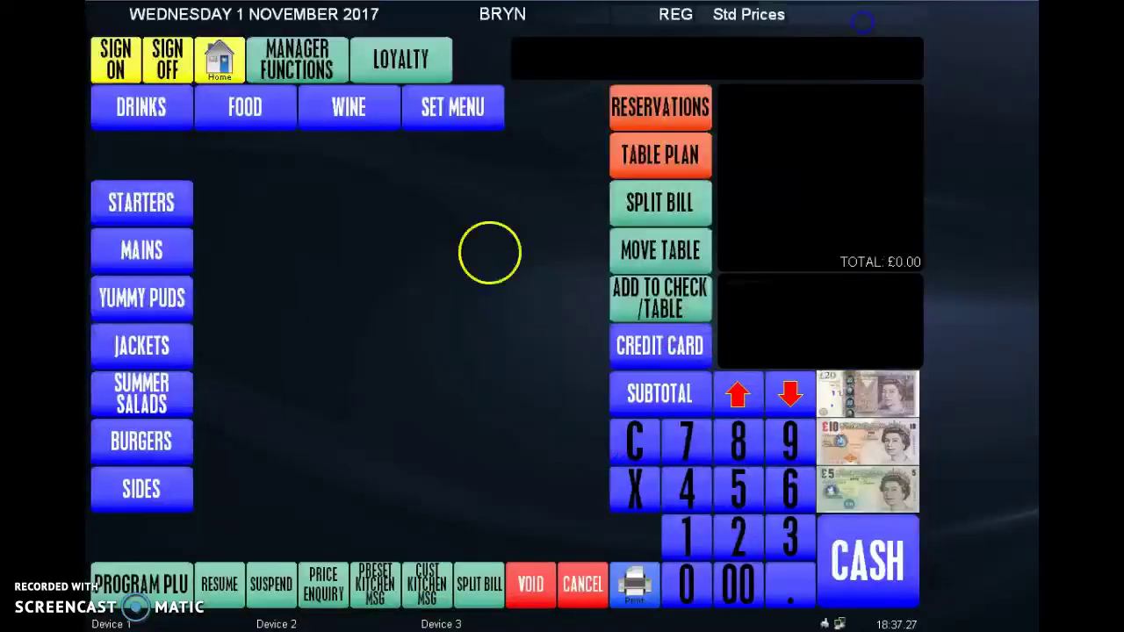
# Open table 1 from the table plan, add the Cheddar & Onion and Spicy Tuna & Cott Cheese jackets, and save the order to the table
pyautogui.click(684, 156)
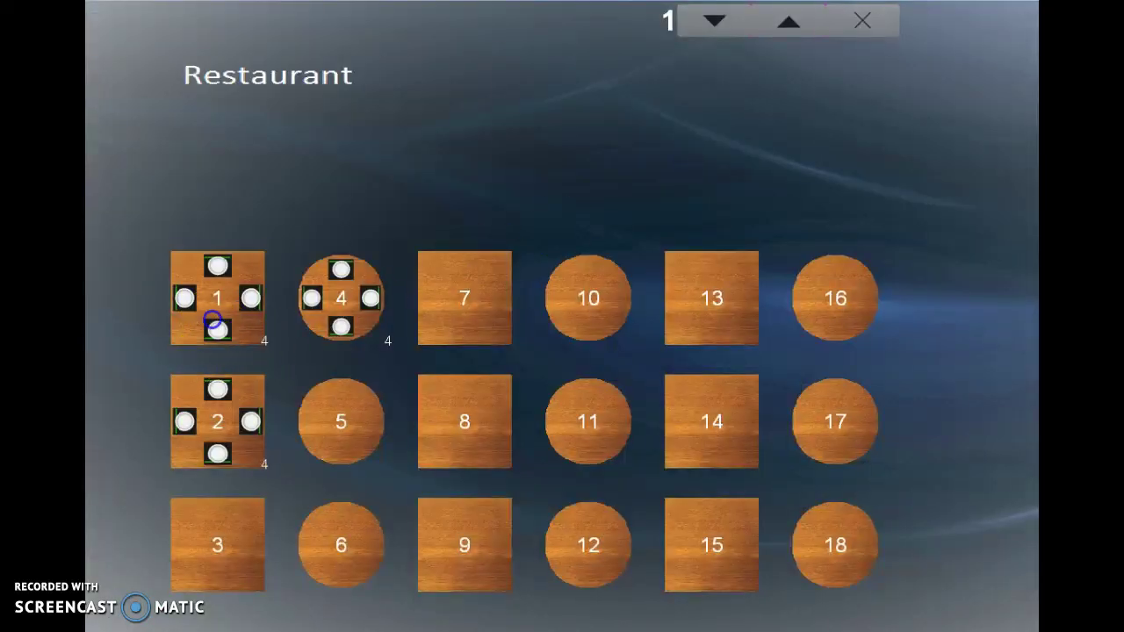
pyautogui.click(219, 327)
pyautogui.click(552, 142)
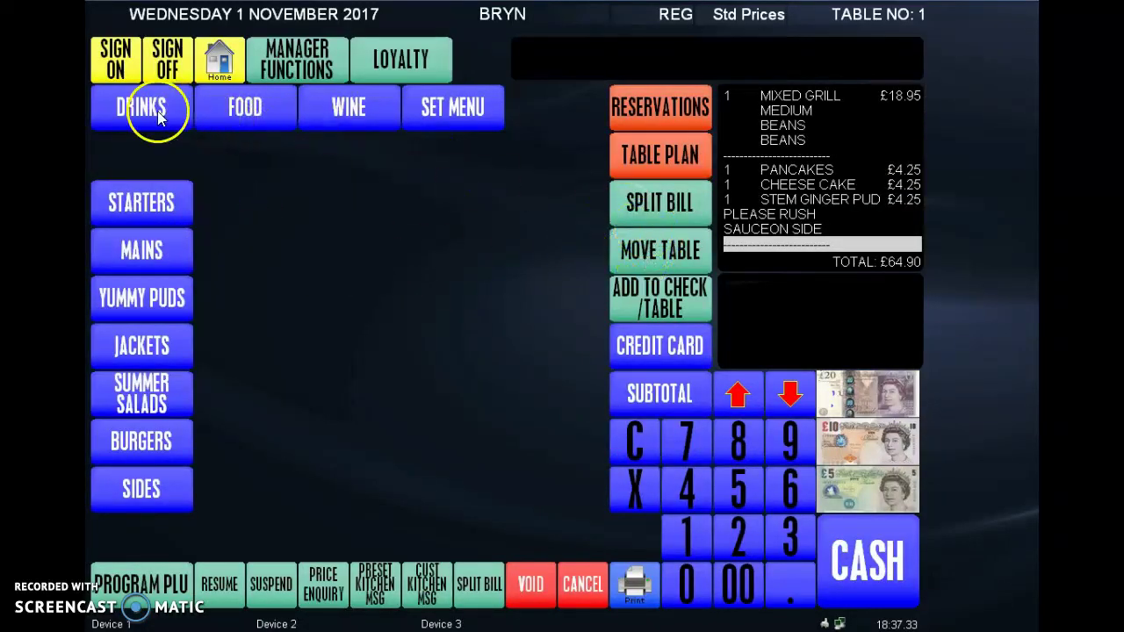
pyautogui.click(145, 338)
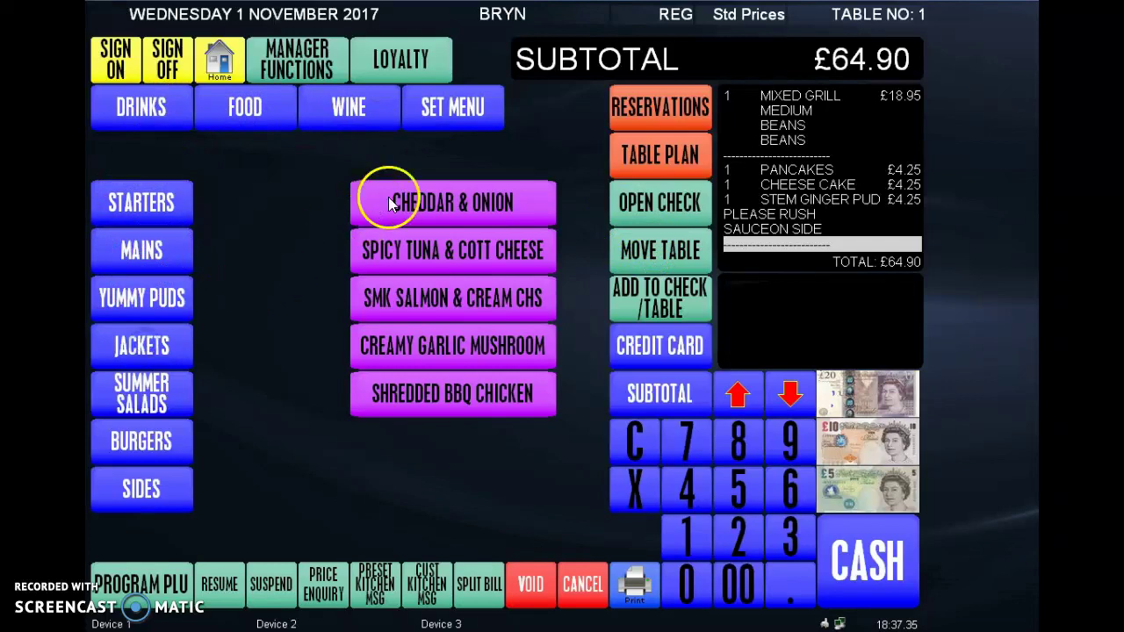
pyautogui.click(378, 198)
pyautogui.click(447, 251)
pyautogui.click(654, 299)
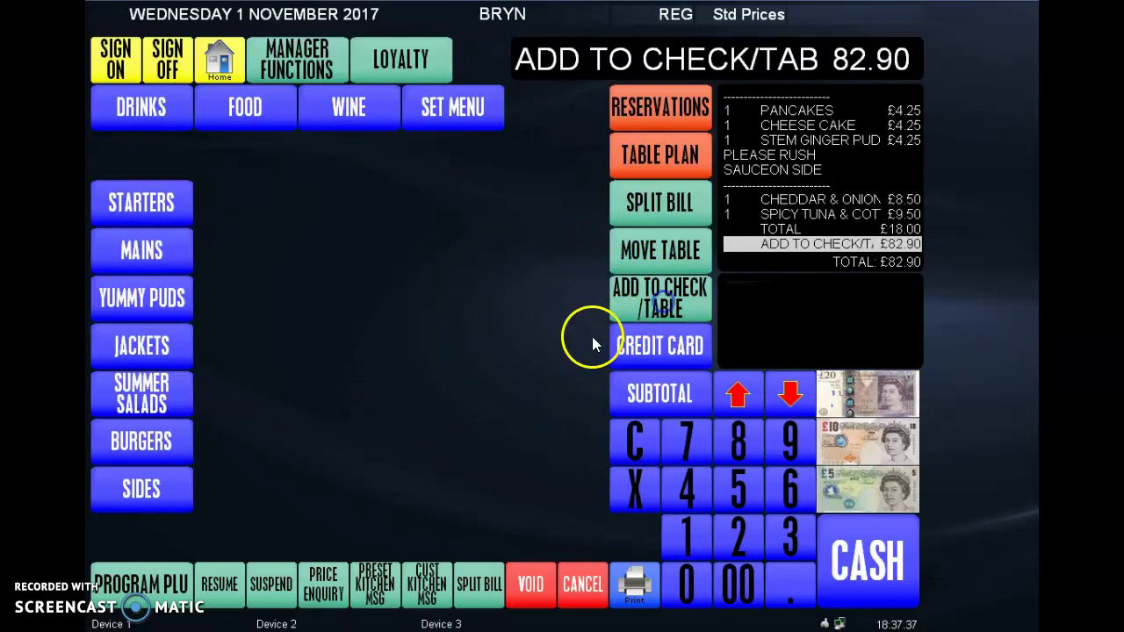
# Check the occupied tables 1 and 4 on the restaurant table plan and close the plan
pyautogui.click(654, 156)
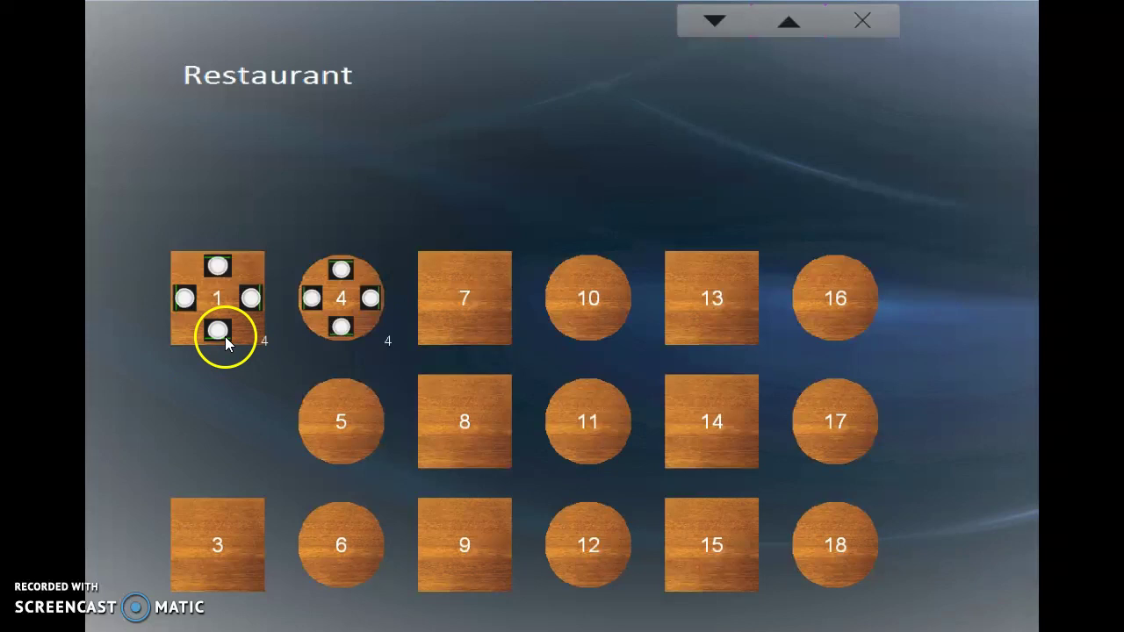
pyautogui.click(862, 20)
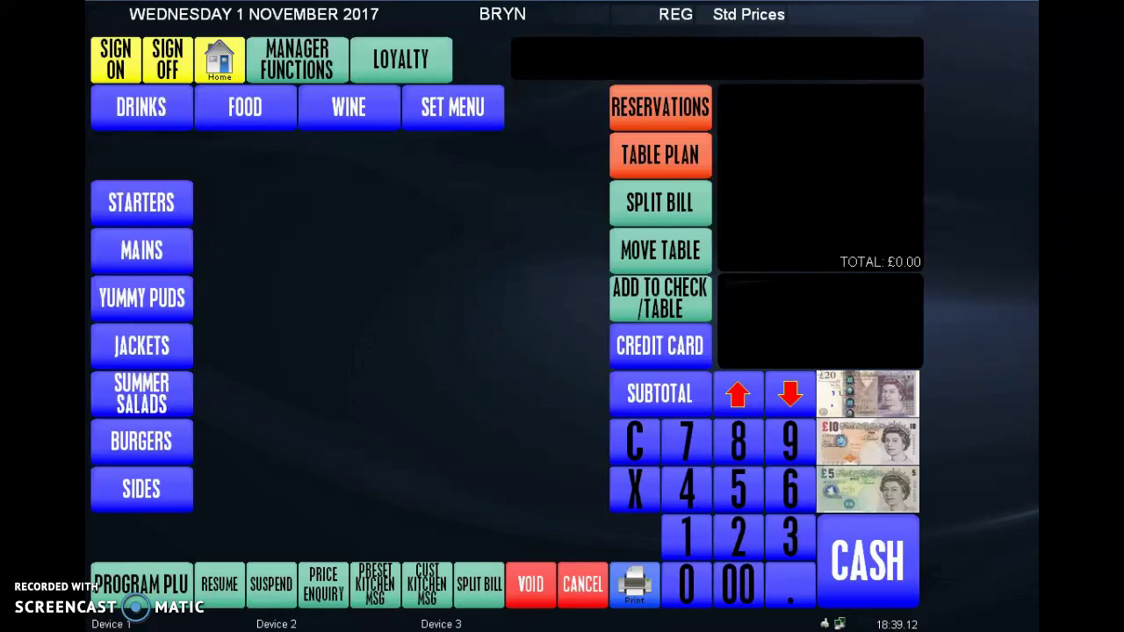
# Ring up one Brew X1 from the drinks to check its current price, and cancel the sale
pyautogui.click(141, 106)
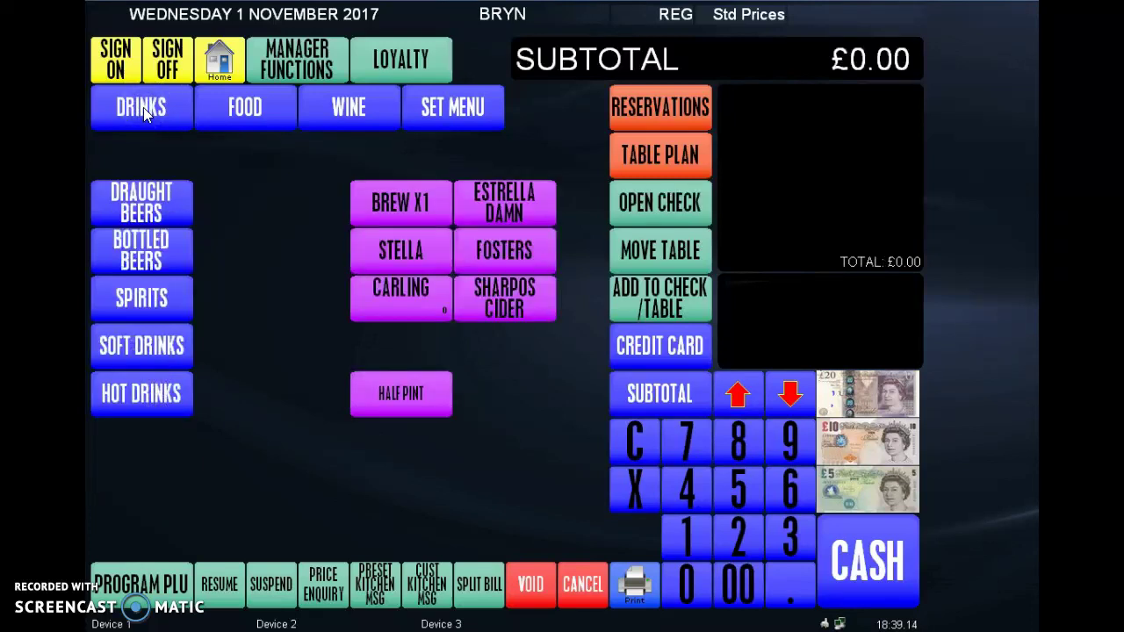
pyautogui.click(414, 207)
pyautogui.click(582, 584)
pyautogui.click(336, 284)
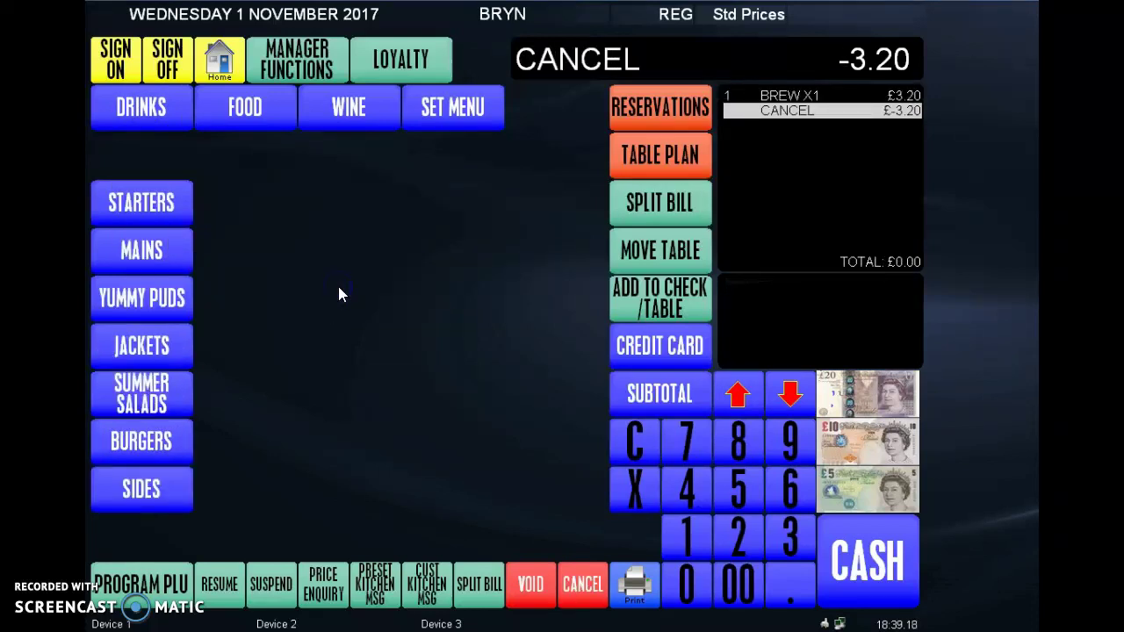
# Reprogram the PLU price of Brew X1 to £3.30 and end price programming
pyautogui.click(145, 593)
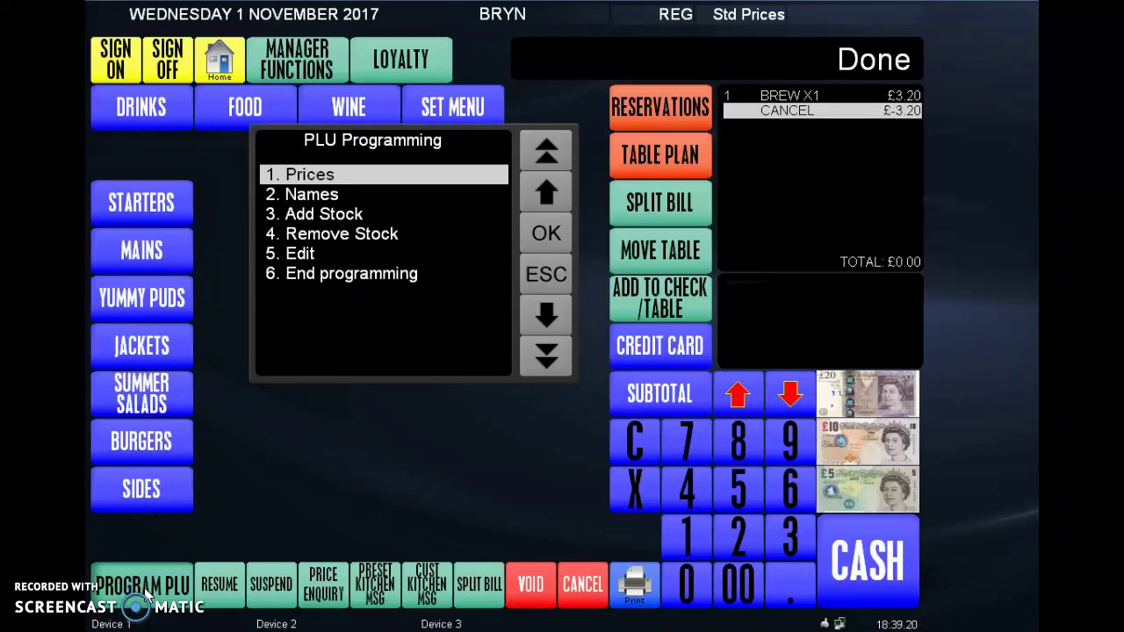
pyautogui.click(544, 242)
pyautogui.click(141, 107)
pyautogui.click(393, 211)
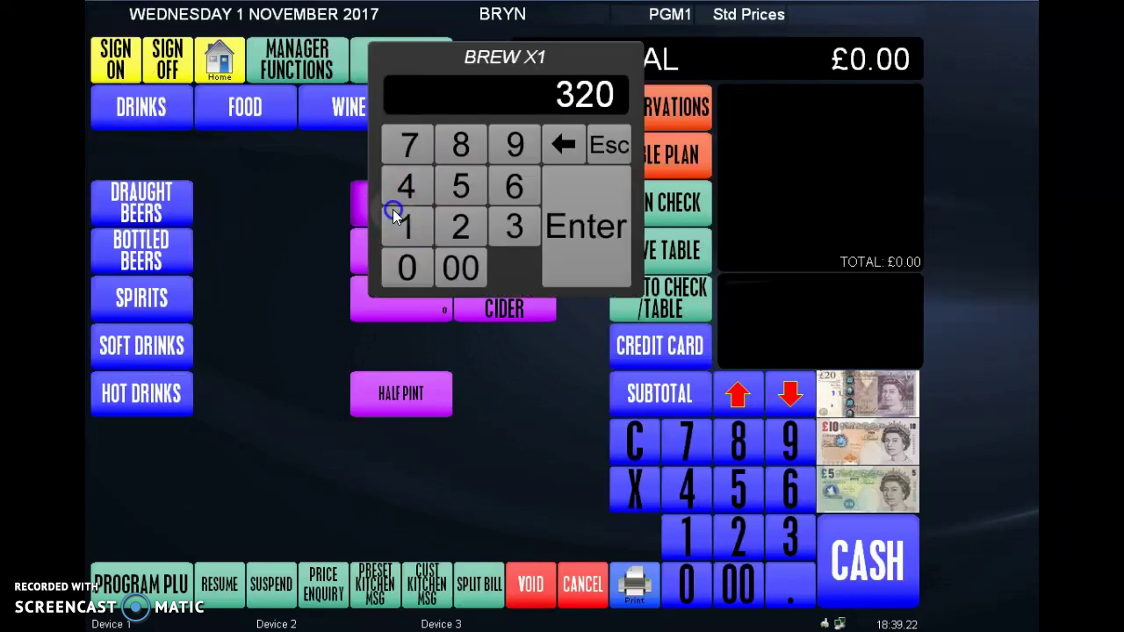
pyautogui.click(563, 145)
pyautogui.click(564, 145)
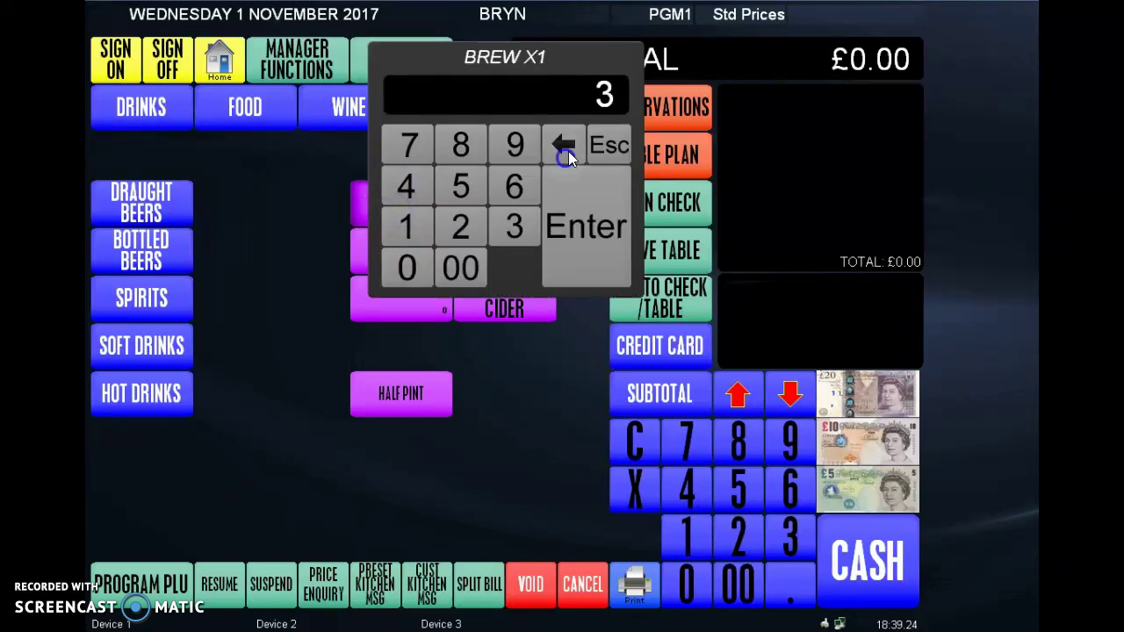
pyautogui.click(513, 226)
pyautogui.click(407, 268)
pyautogui.click(585, 225)
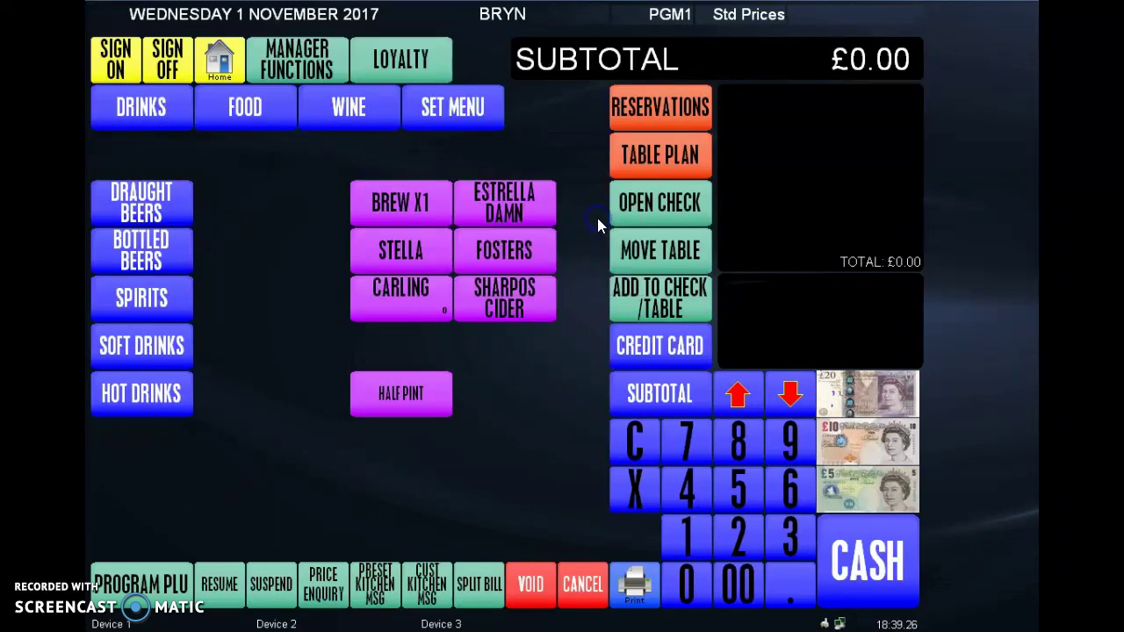
pyautogui.click(141, 584)
pyautogui.click(546, 236)
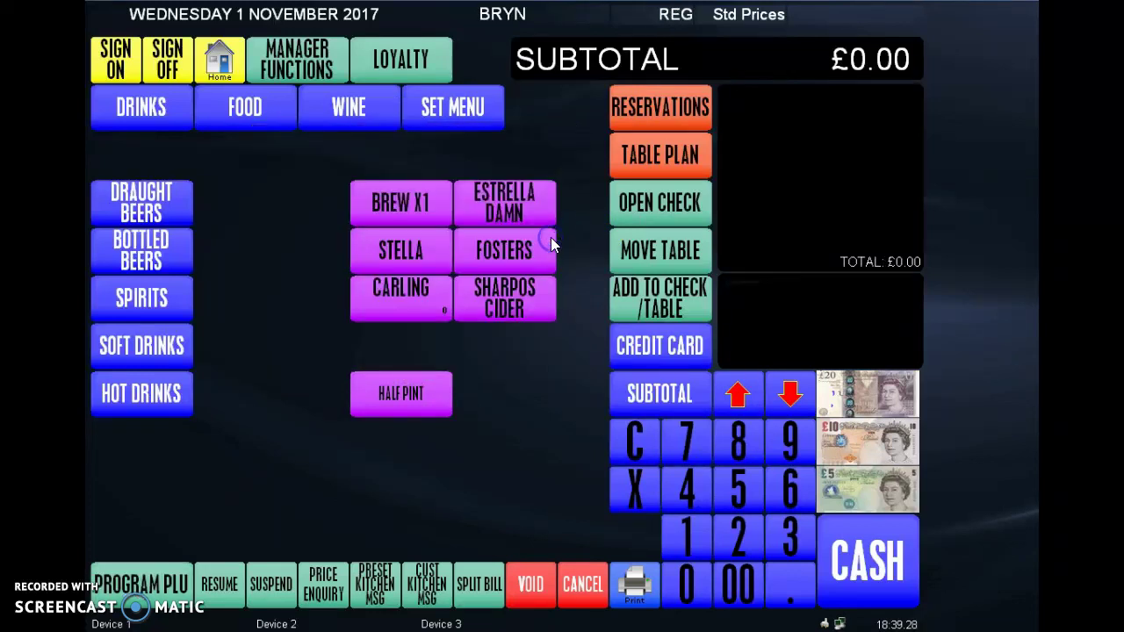
# Ring up one Brew X1 again to check the reprogrammed price, and cancel the sale
pyautogui.click(404, 221)
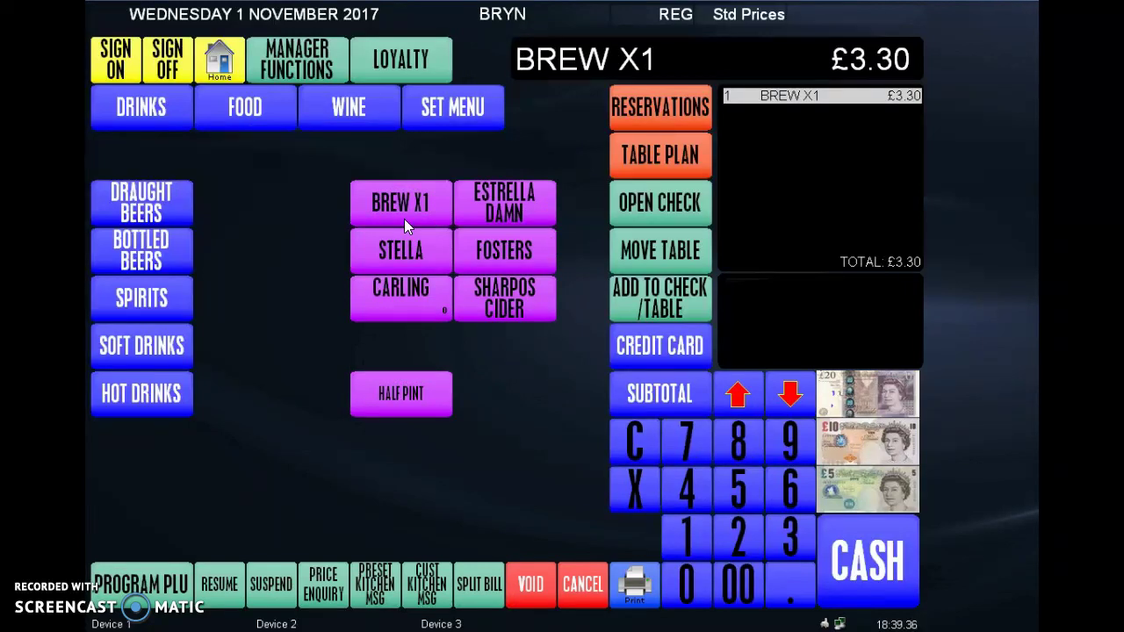
pyautogui.click(582, 584)
pyautogui.click(334, 290)
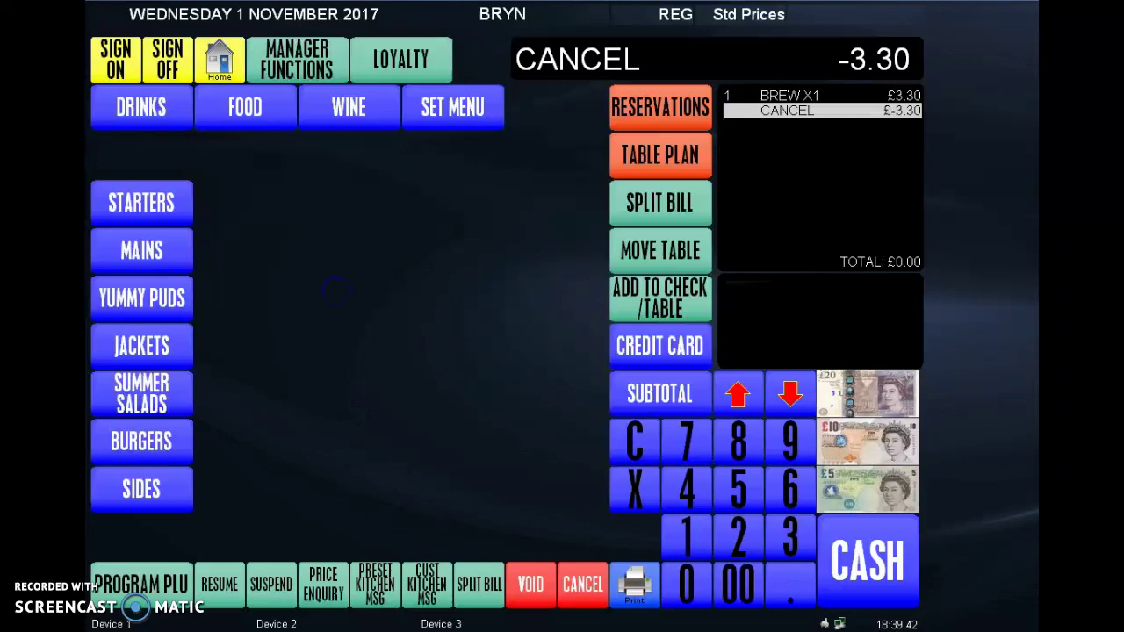
# Sign the current clerk off the till and sign on a different clerk by entering that clerk's number
pyautogui.click(167, 58)
pyautogui.click(592, 484)
pyautogui.click(502, 231)
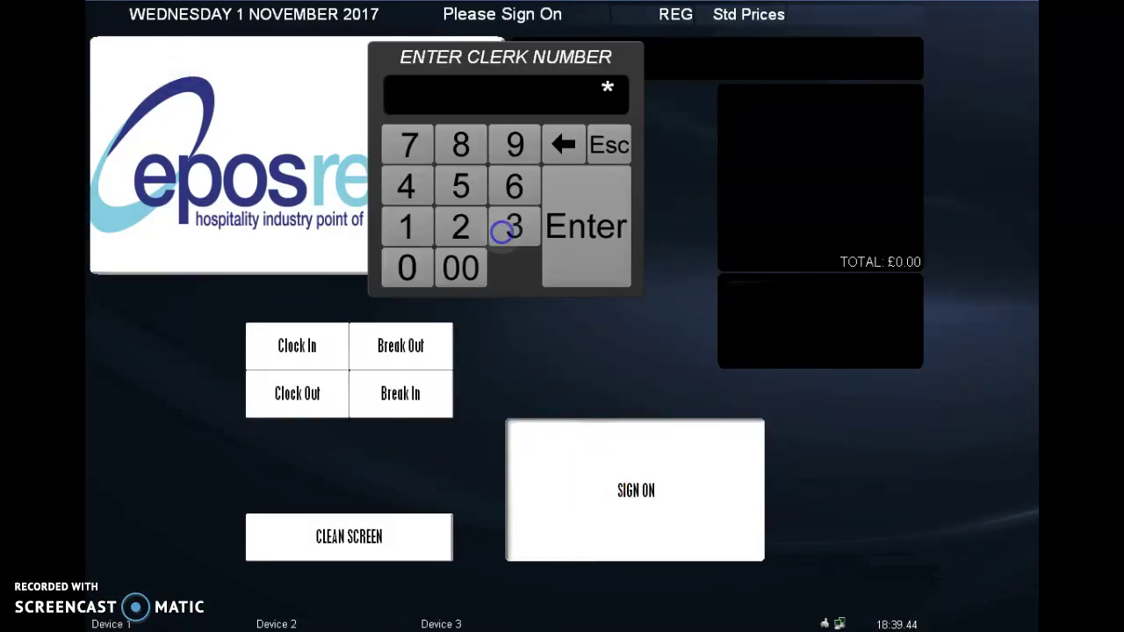
pyautogui.click(593, 218)
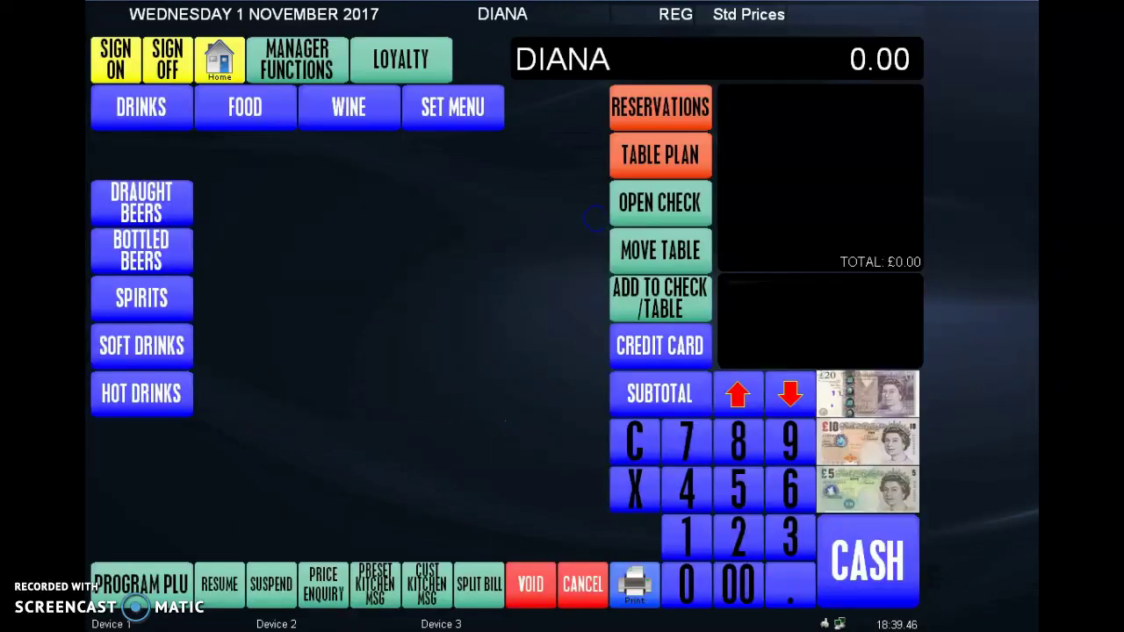
# Try to start PLU programming as this clerk, and open the X mode cash-up reports from the home screen
pyautogui.click(149, 576)
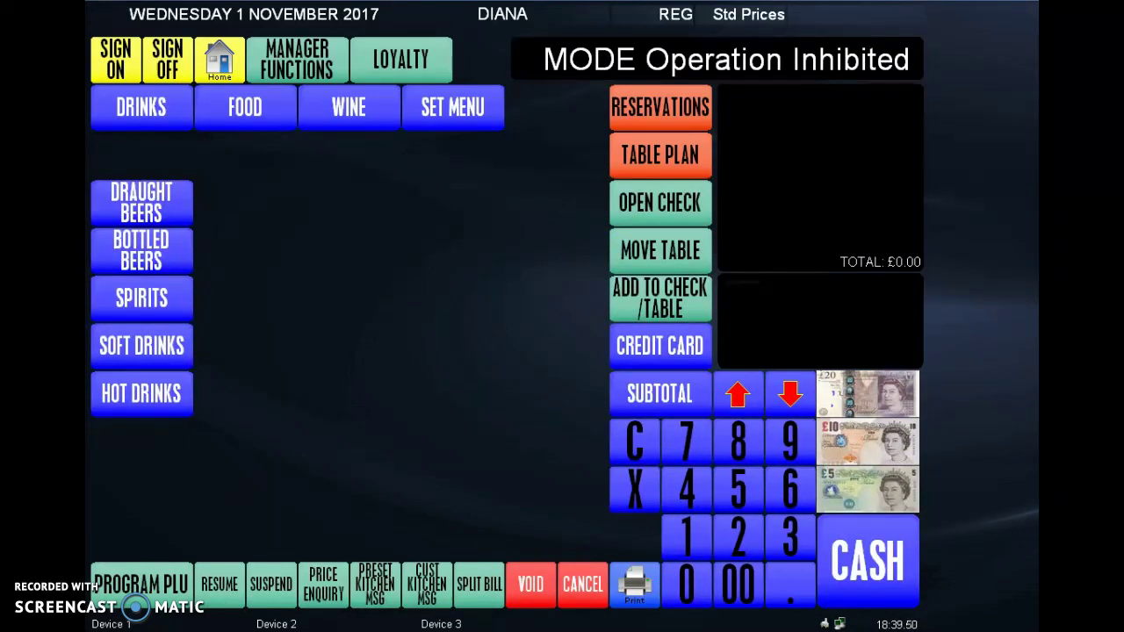
pyautogui.click(219, 64)
pyautogui.click(363, 321)
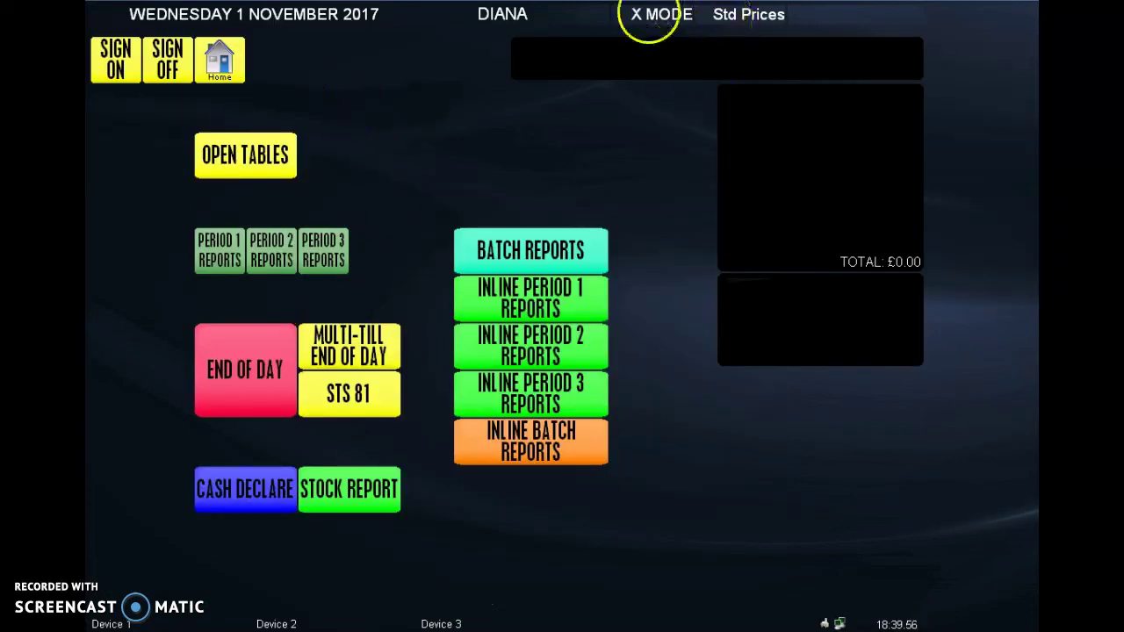
# Sign off from the X mode reports and sign the original clerk back on with their clerk number
pyautogui.click(167, 59)
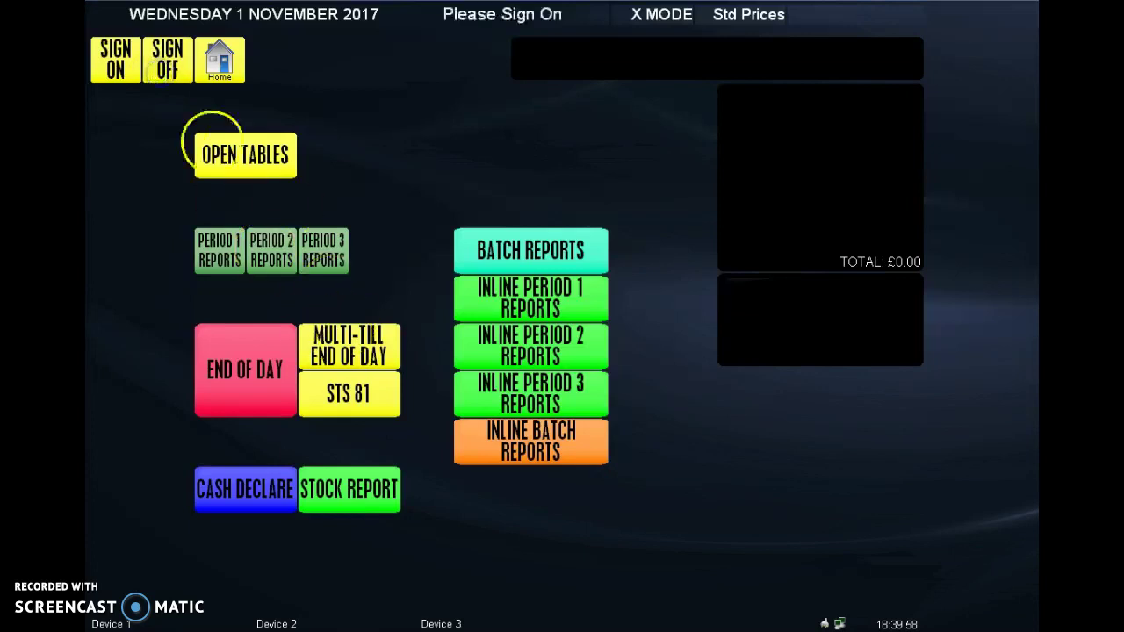
pyautogui.click(116, 64)
pyautogui.click(404, 228)
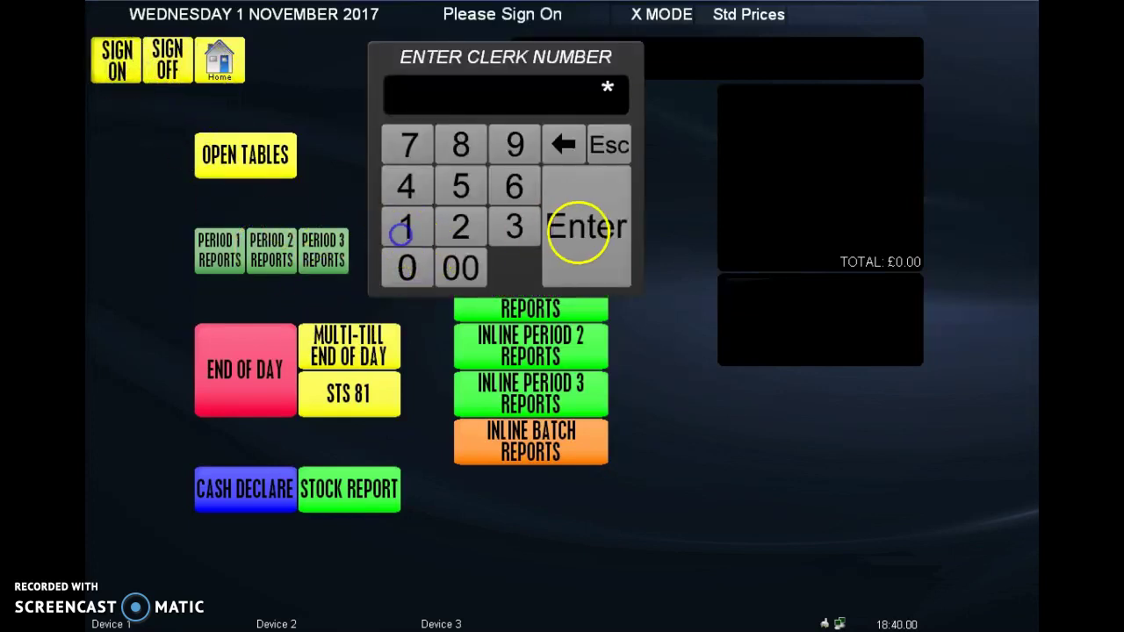
pyautogui.click(574, 228)
# View the Z mode end-of-day reports under Cash up, and return to sales mode
pyautogui.click(218, 65)
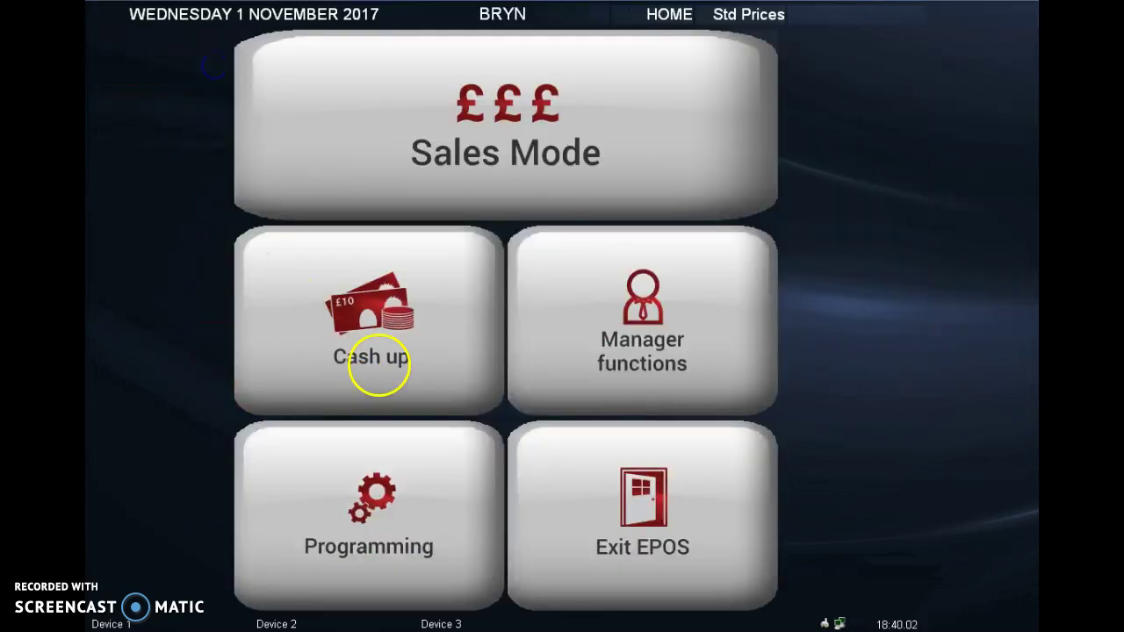
pyautogui.click(377, 359)
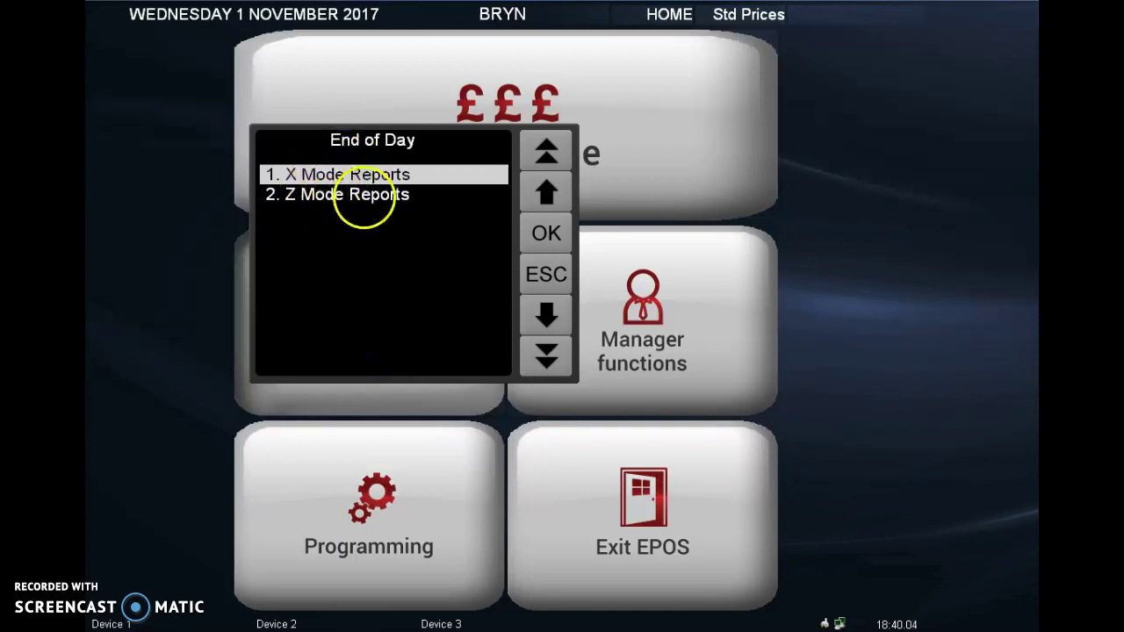
pyautogui.click(362, 195)
pyautogui.click(541, 231)
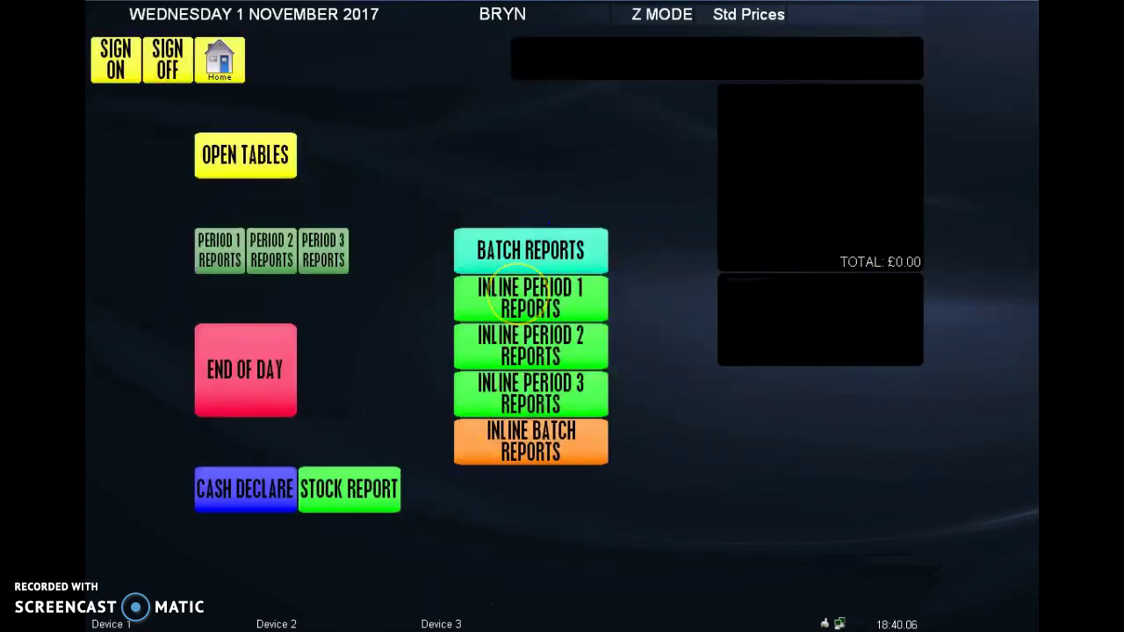
pyautogui.click(219, 59)
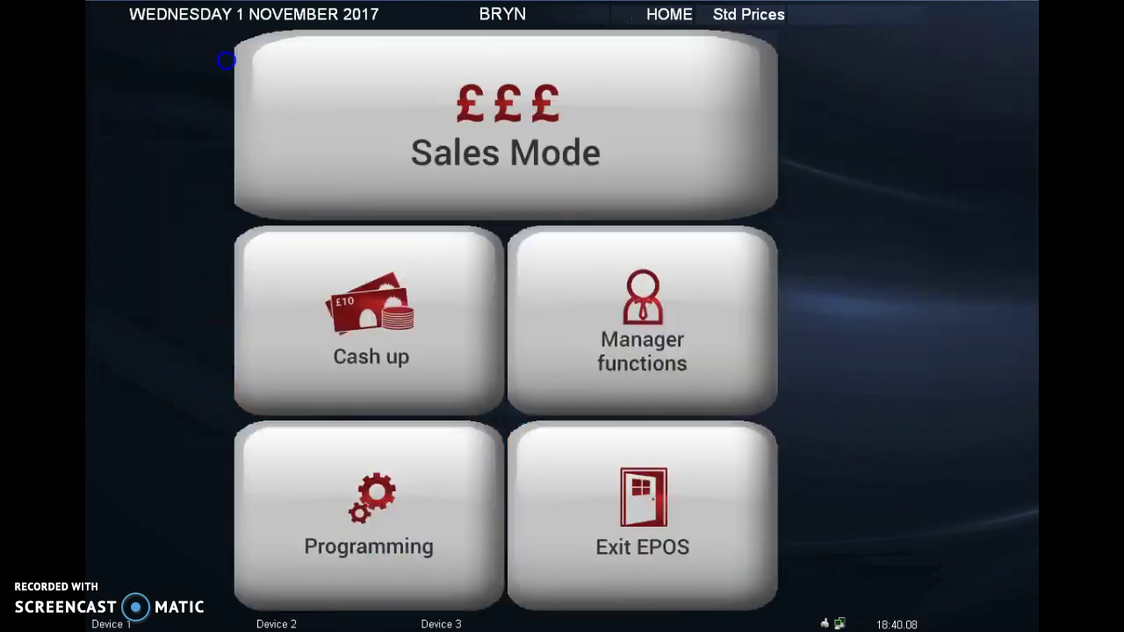
pyautogui.click(394, 116)
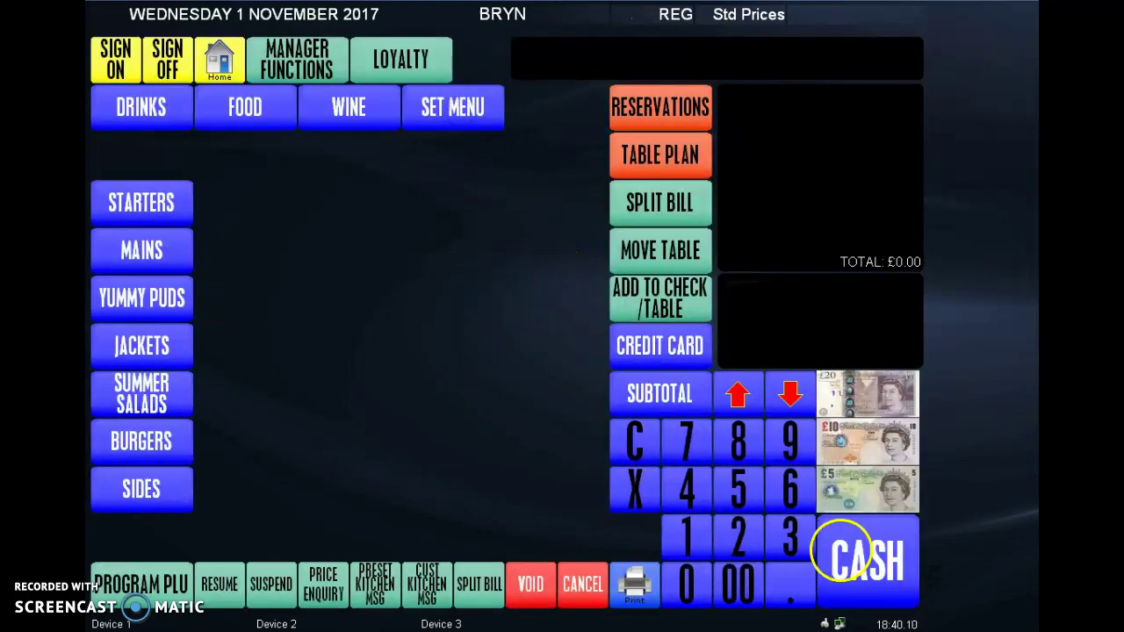